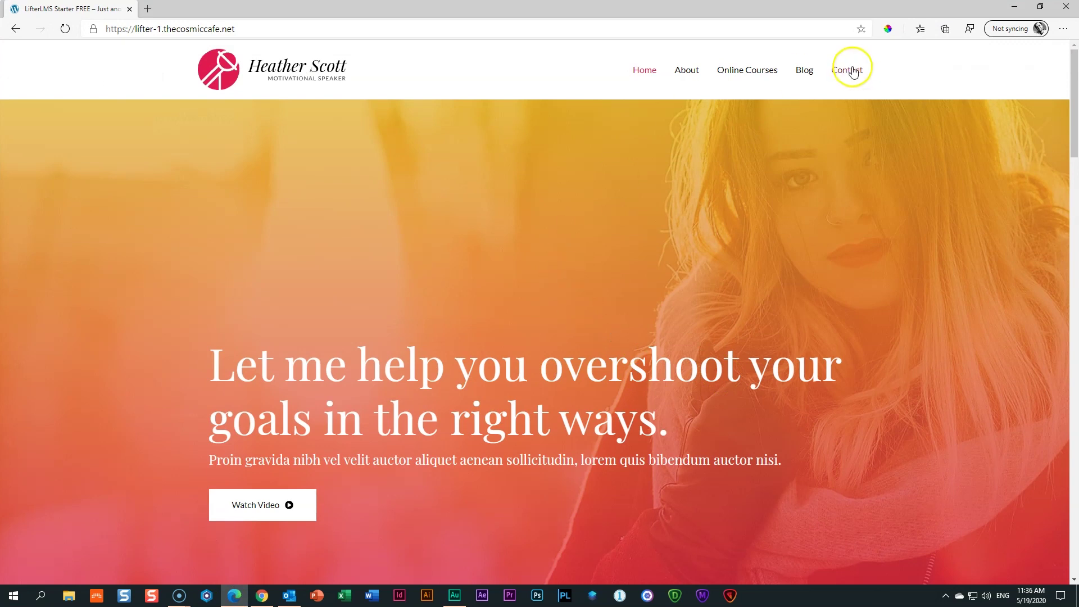
Open the Find A New You course from the Online Courses catalog and look through its outline
click(753, 76)
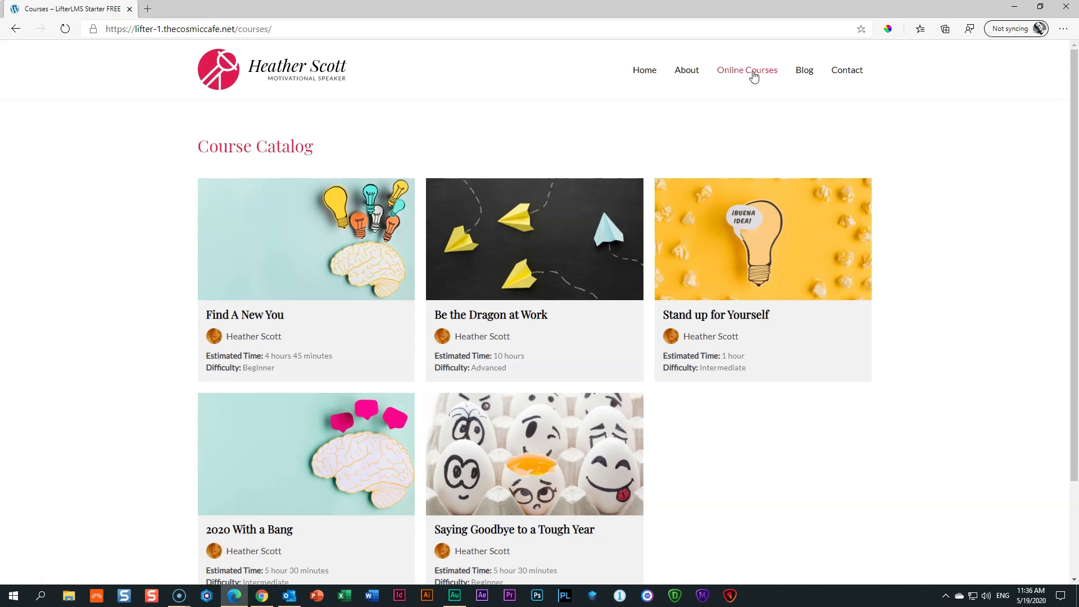
click(377, 241)
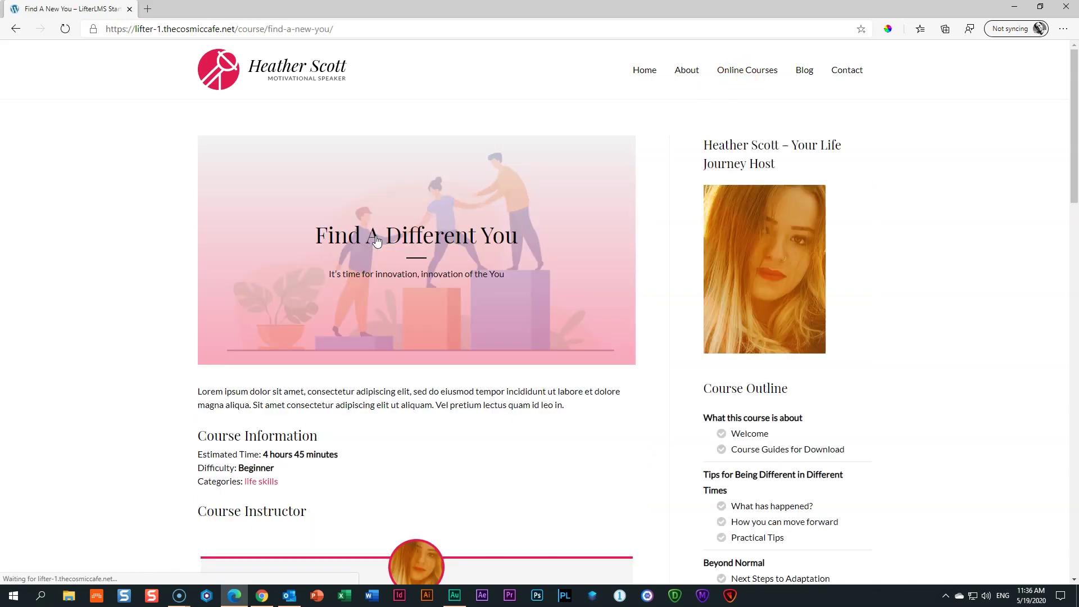
scroll(377, 241, down, 5)
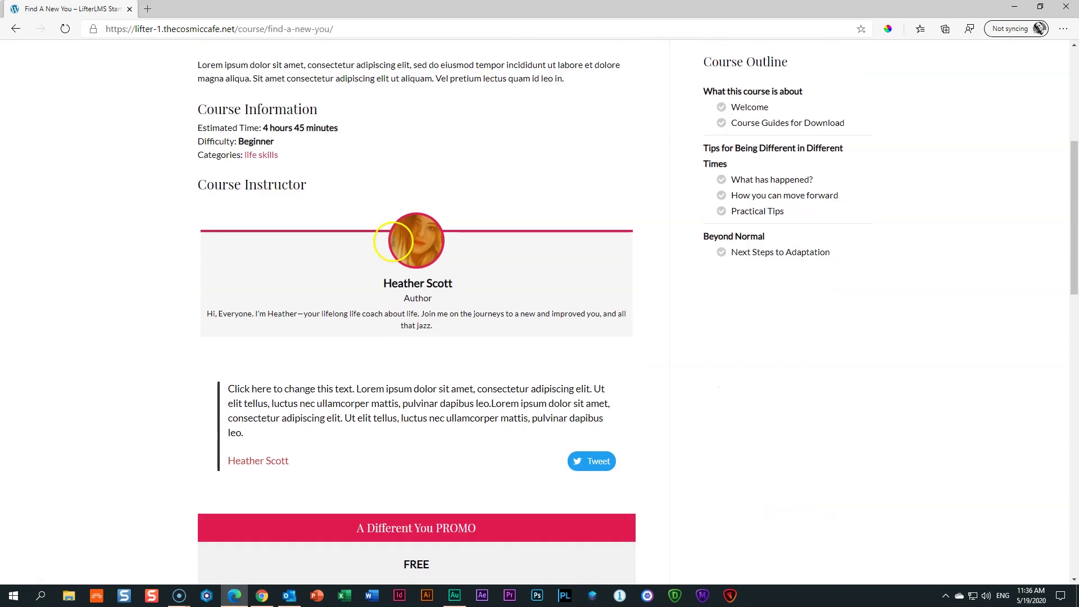
scroll(394, 245, down, 3)
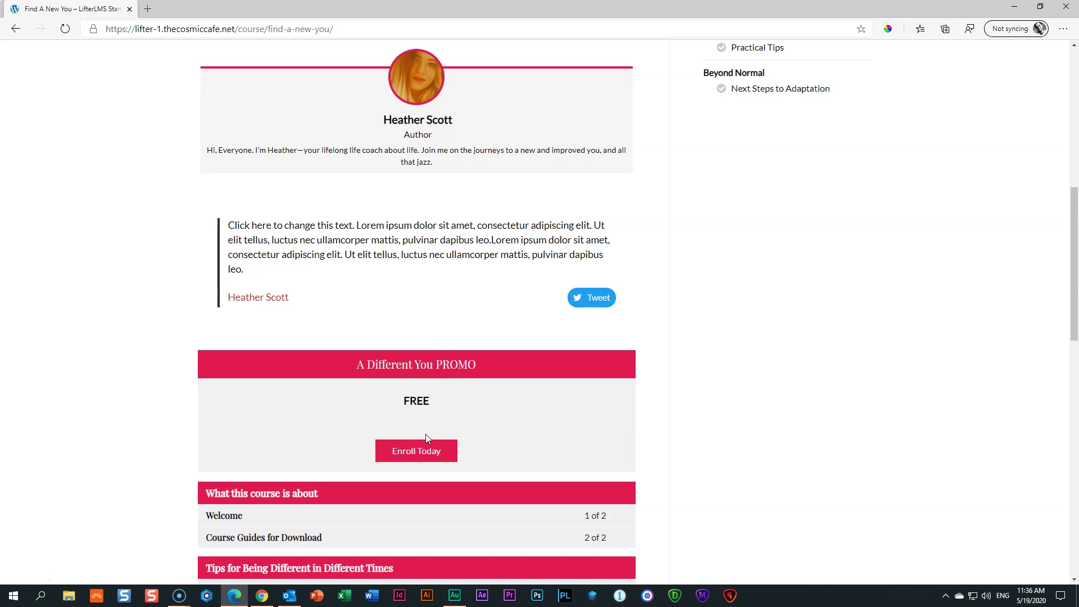
scroll(426, 433, up, 7)
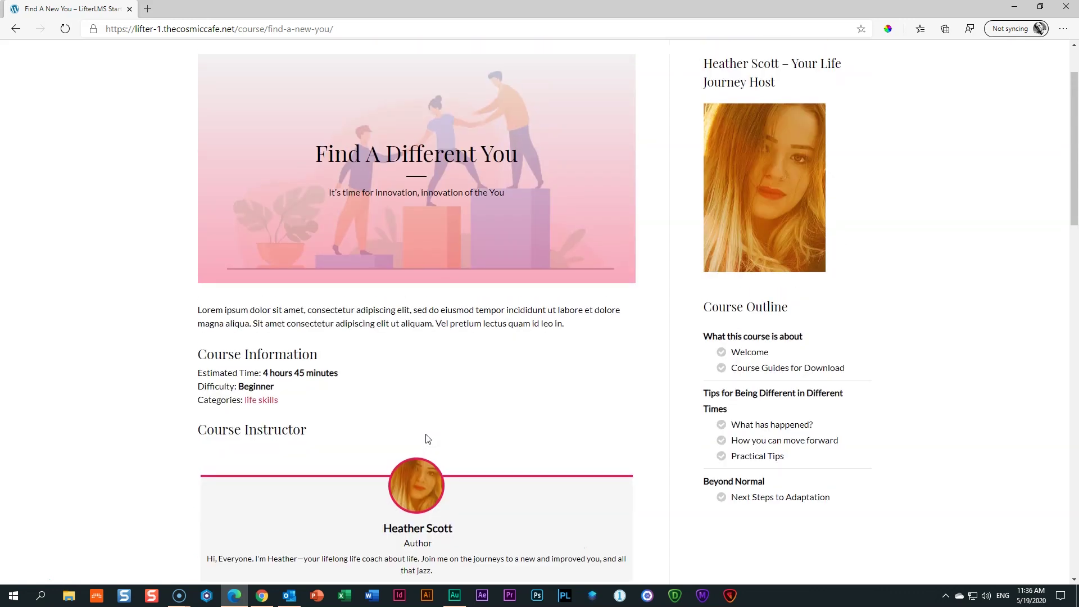
scroll(426, 439, up, 2)
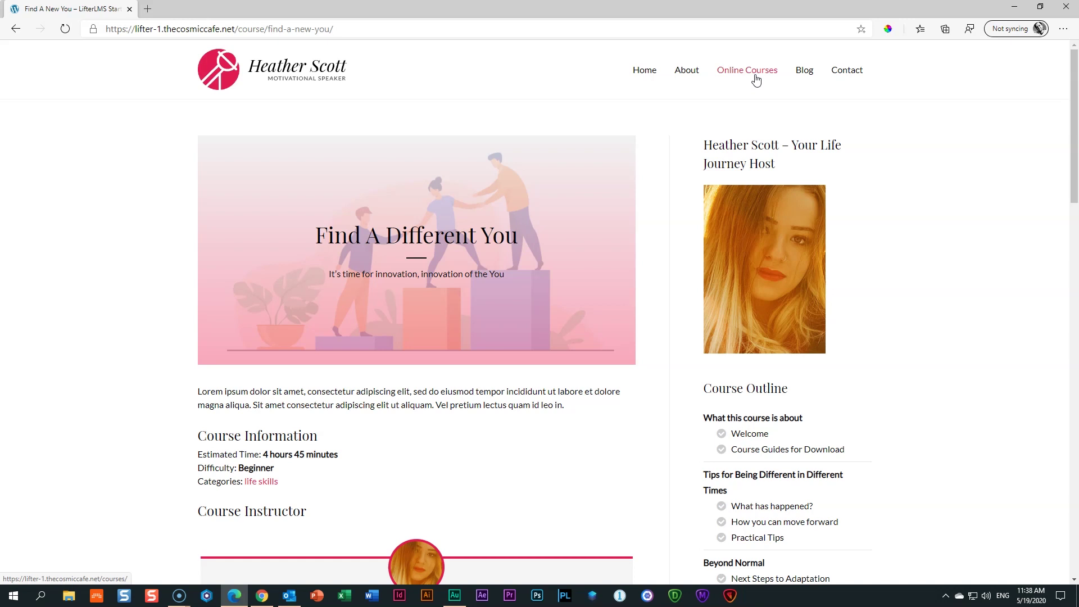
Go back from the course page to the site's home page using the header logo
drag(757, 80, 771, 261)
drag(701, 231, 294, 128)
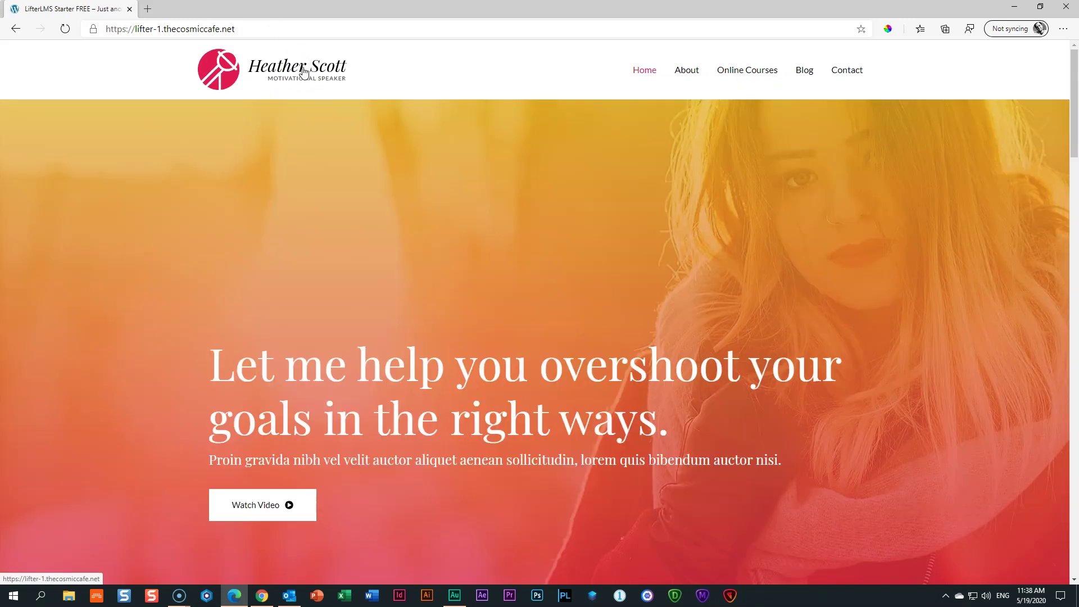
click(497, 145)
mouse_move(496, 145)
mouse_down()
mouse_move(747, 90)
mouse_move(759, 77)
mouse_up()
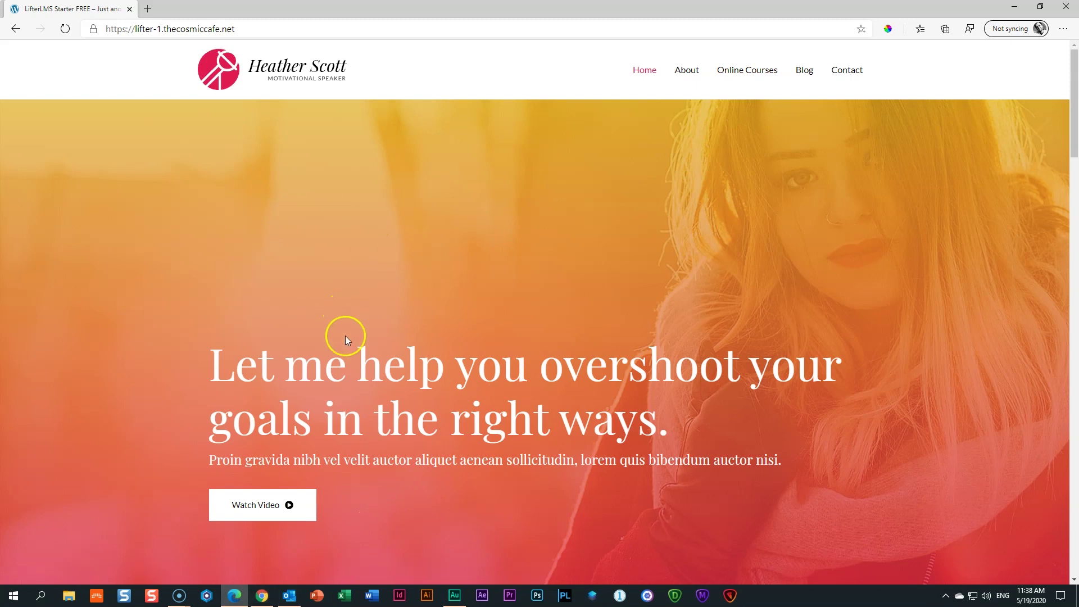
Add the LifterLMS Dashboard endpoint to the site menu in Appearance > Menus
click(265, 577)
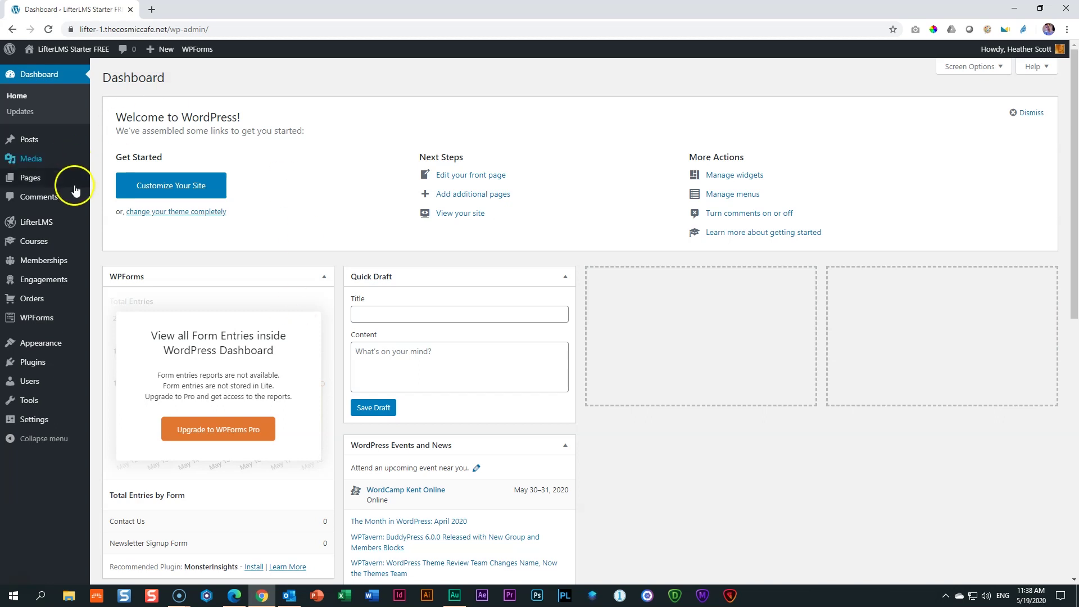
mouse_move(34, 347)
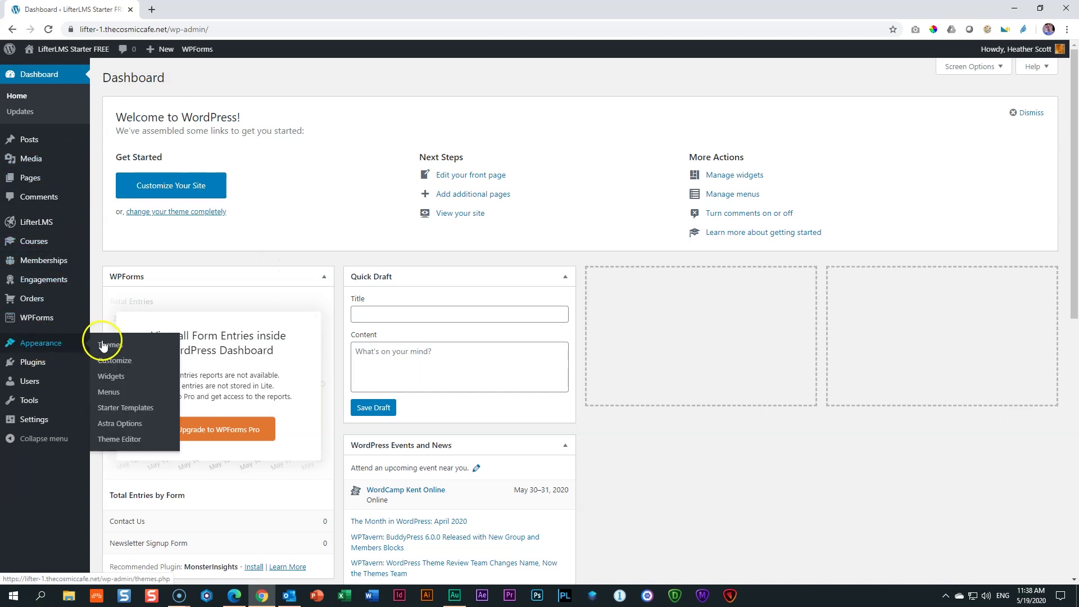
click(103, 395)
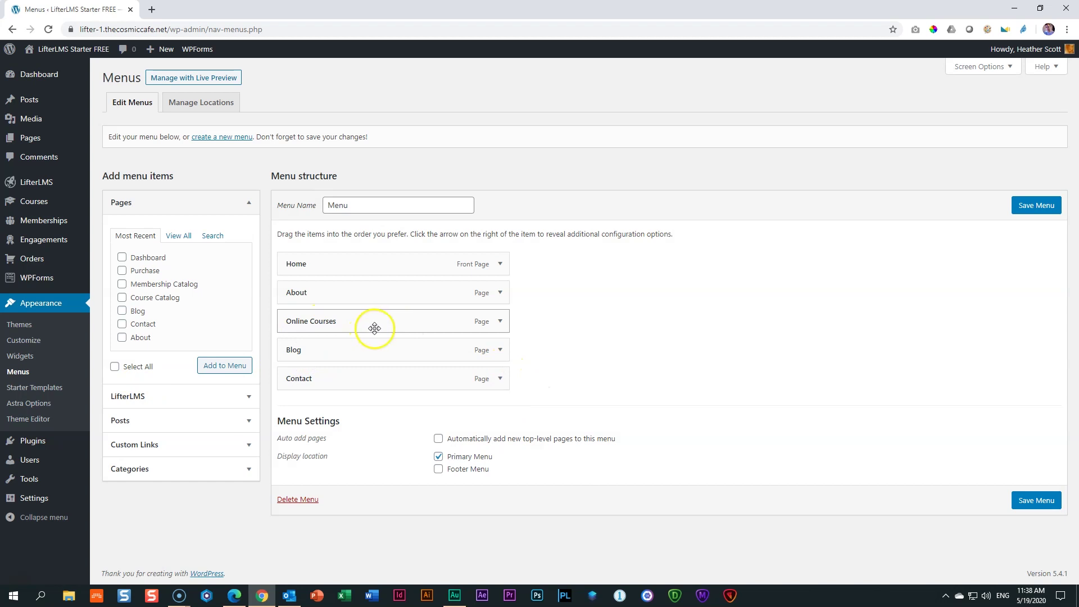
click(139, 402)
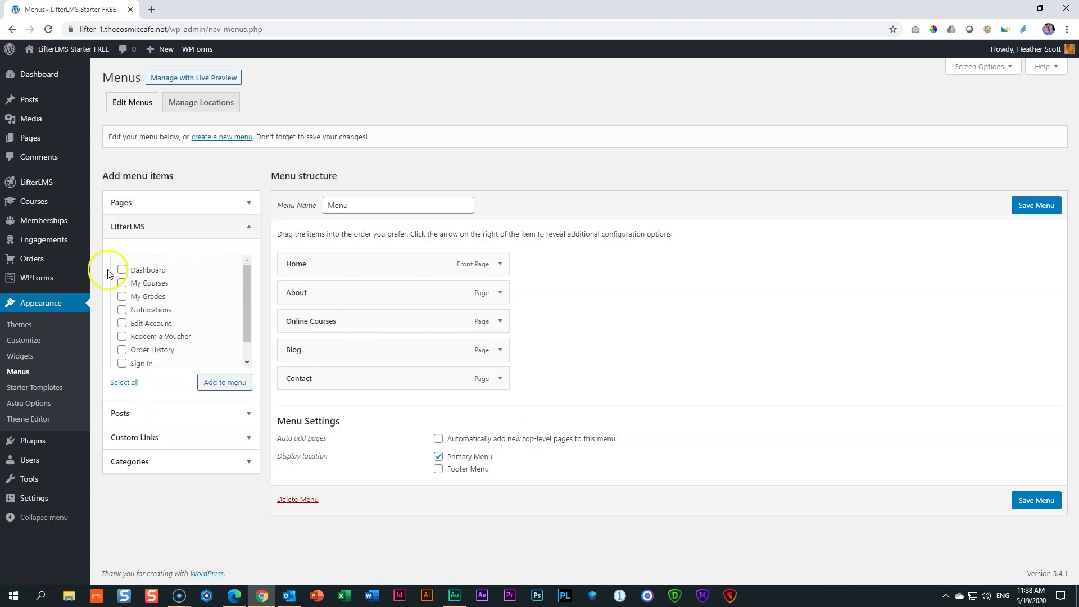
click(122, 270)
click(154, 272)
click(220, 382)
Nest the Dashboard item under Online Courses and relabel it 'Student Area'
click(193, 439)
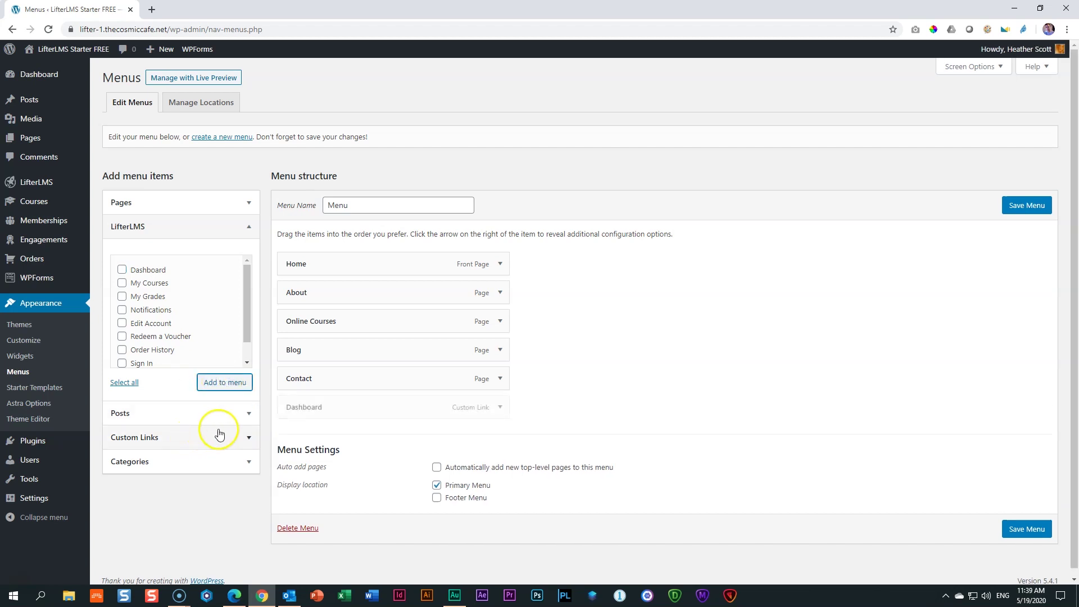
drag(313, 410, 339, 352)
click(465, 349)
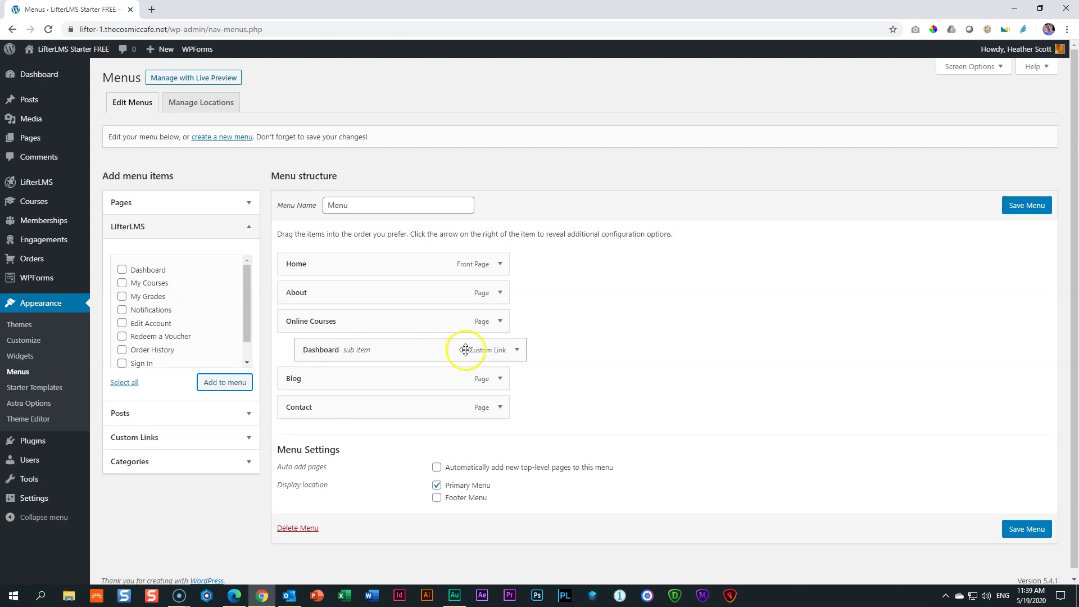
click(516, 350)
double_click(352, 423)
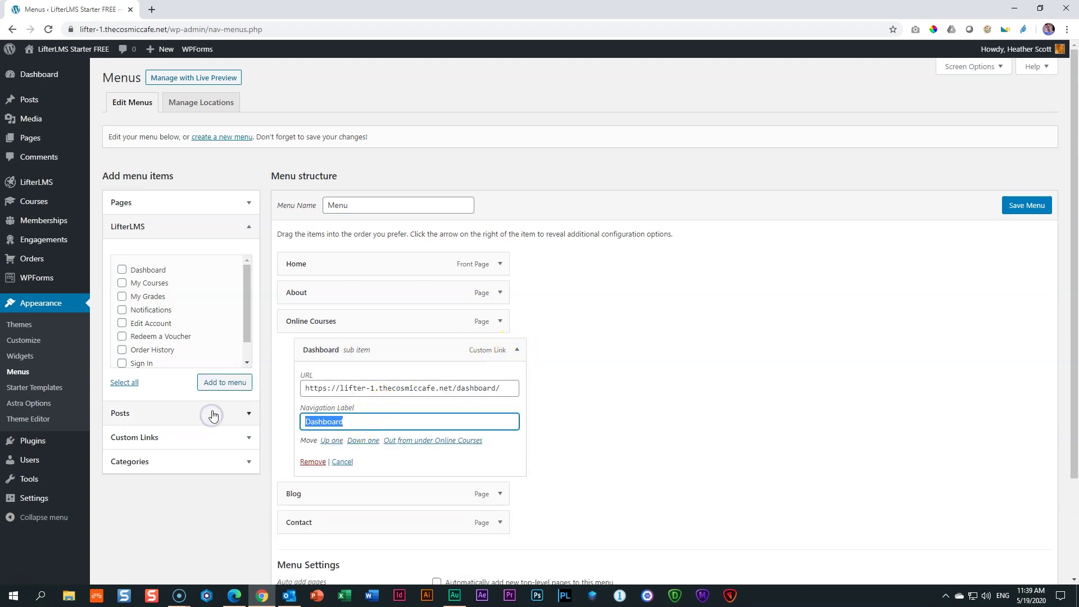
text(Student Area)
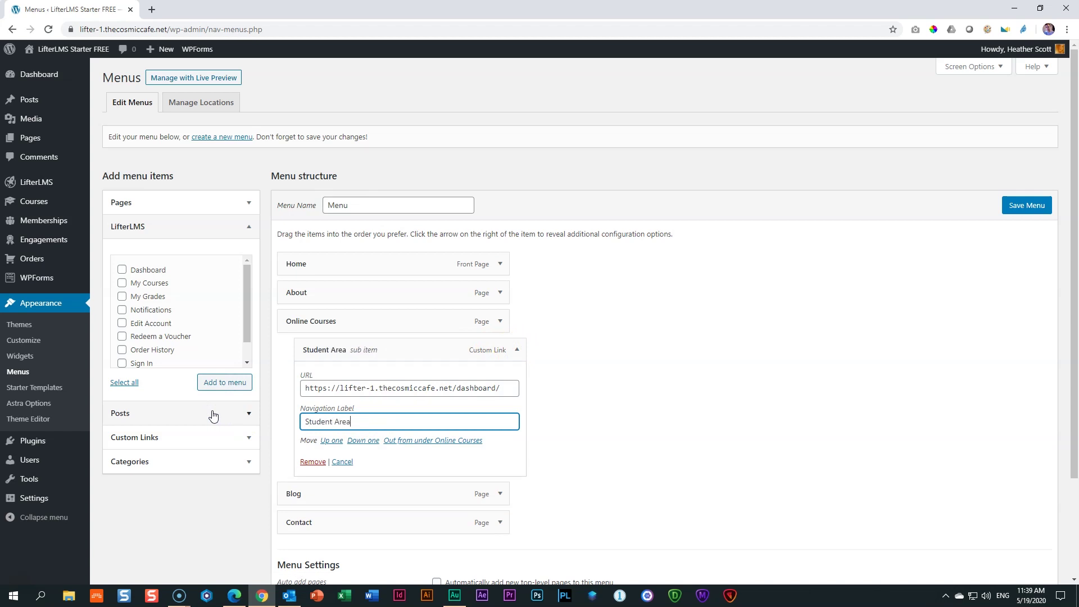
click(516, 350)
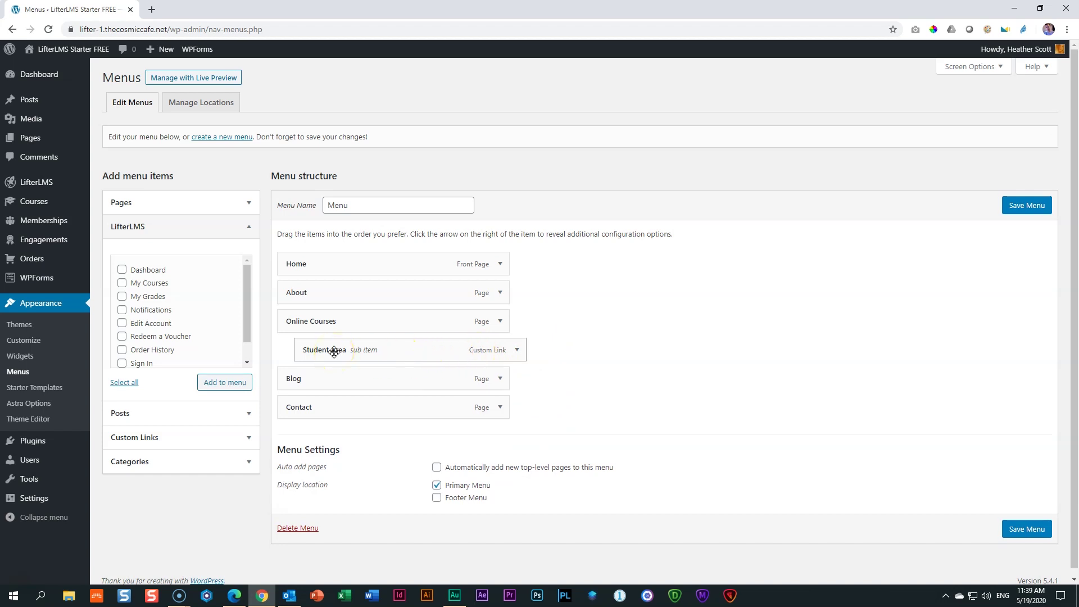
drag(248, 321, 248, 350)
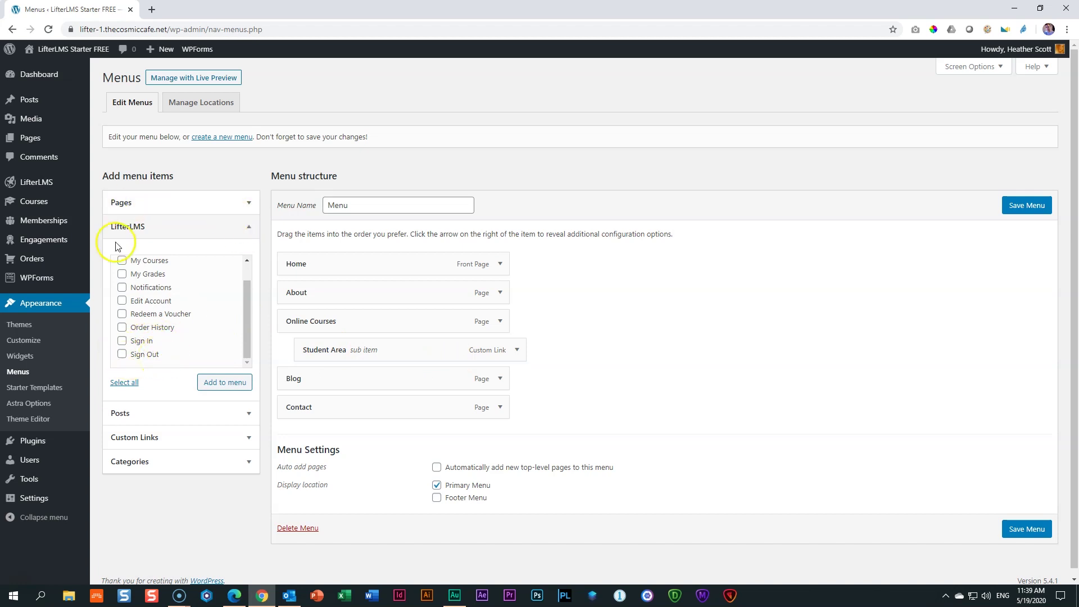
Add the LifterLMS Sign Out endpoint to the menu and place it below Student Area
click(244, 231)
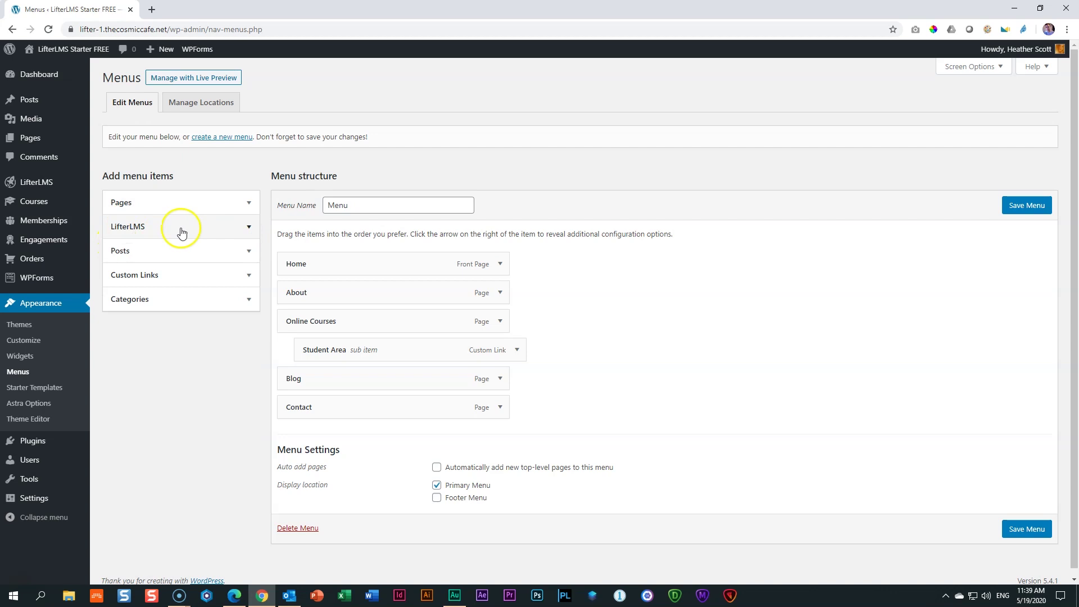
click(963, 66)
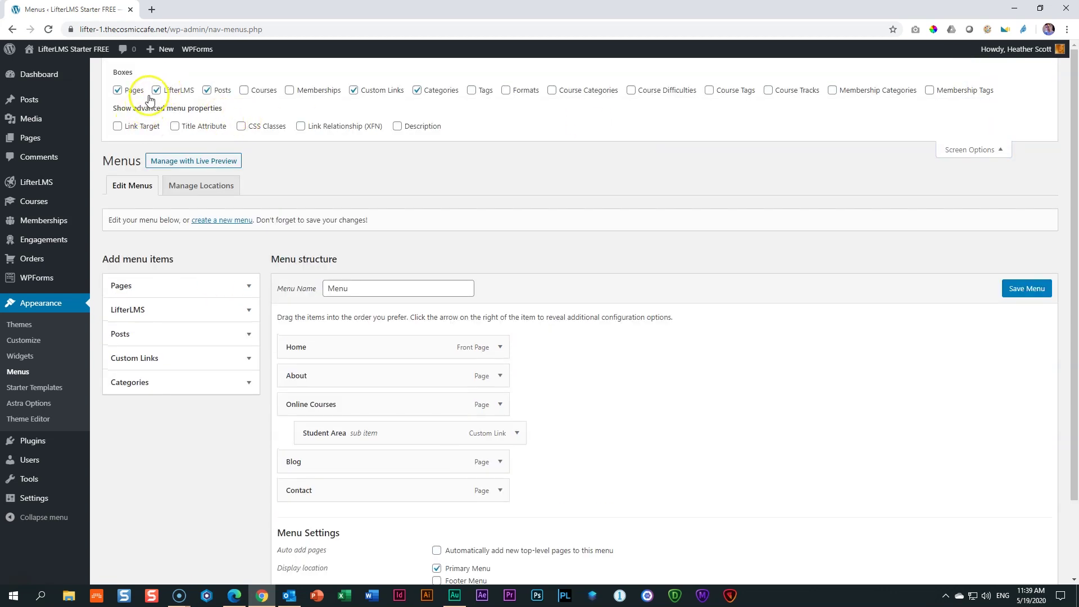
click(156, 90)
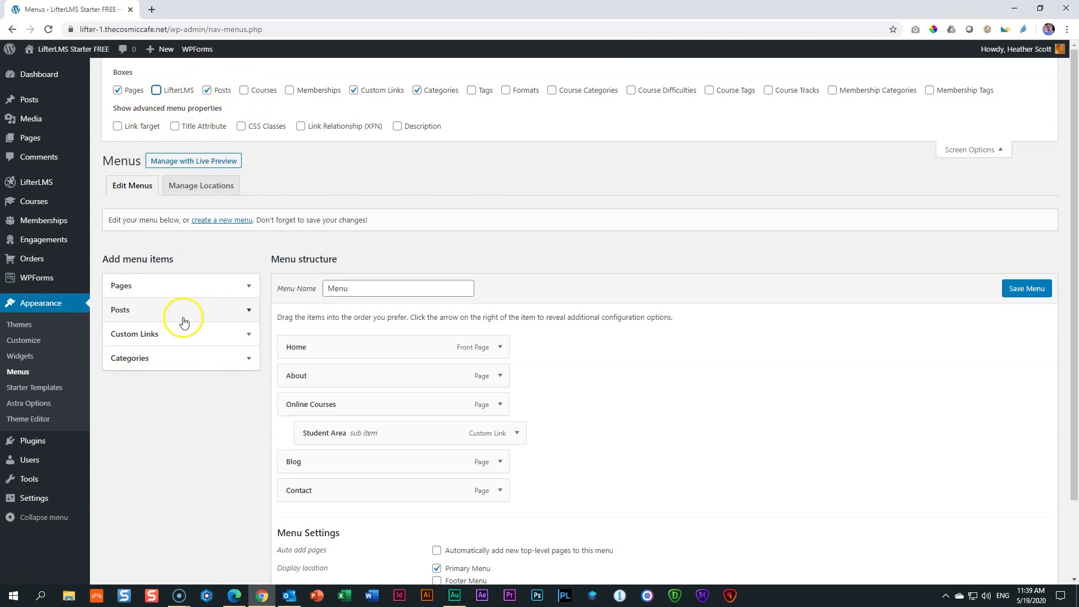
click(156, 90)
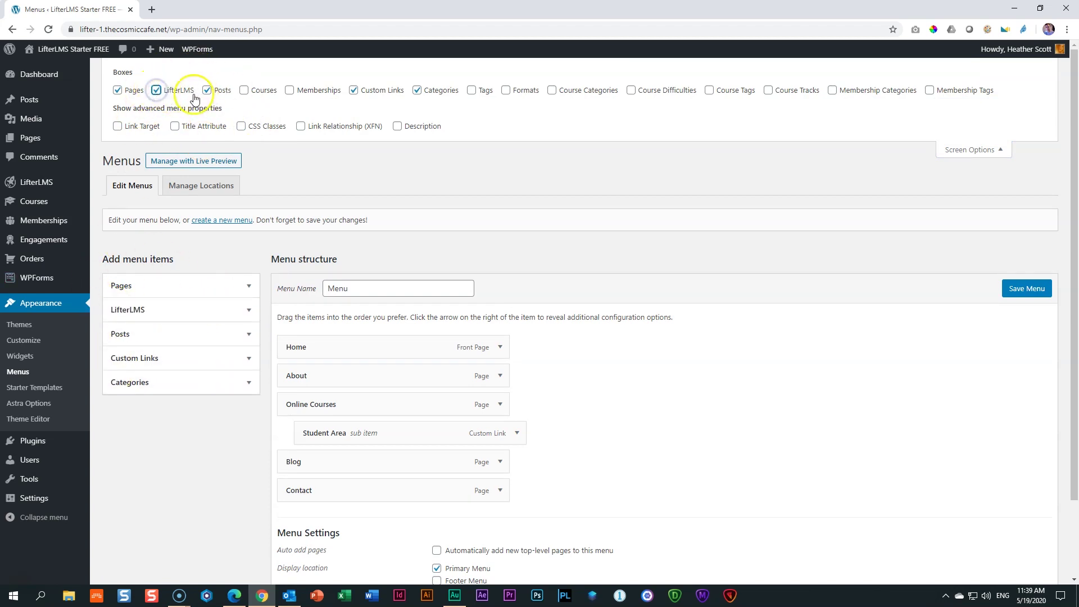
click(229, 312)
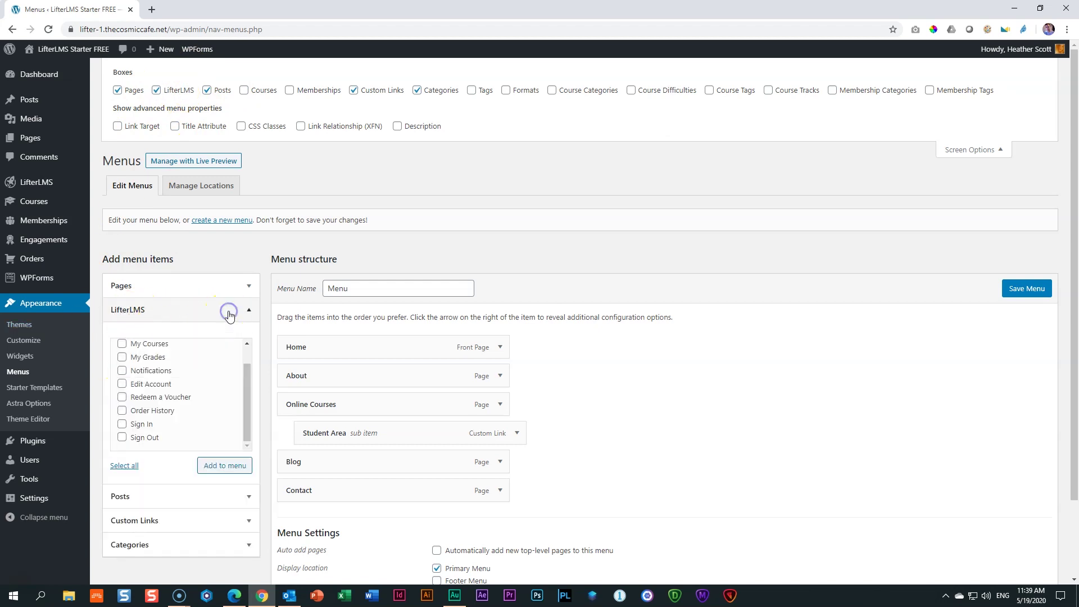
click(122, 439)
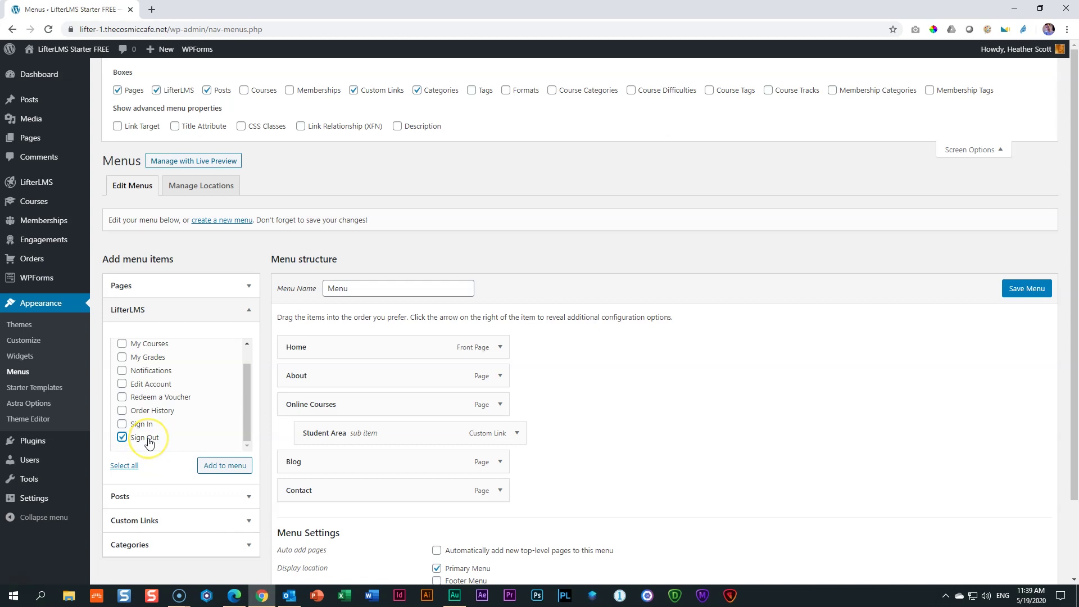
click(225, 472)
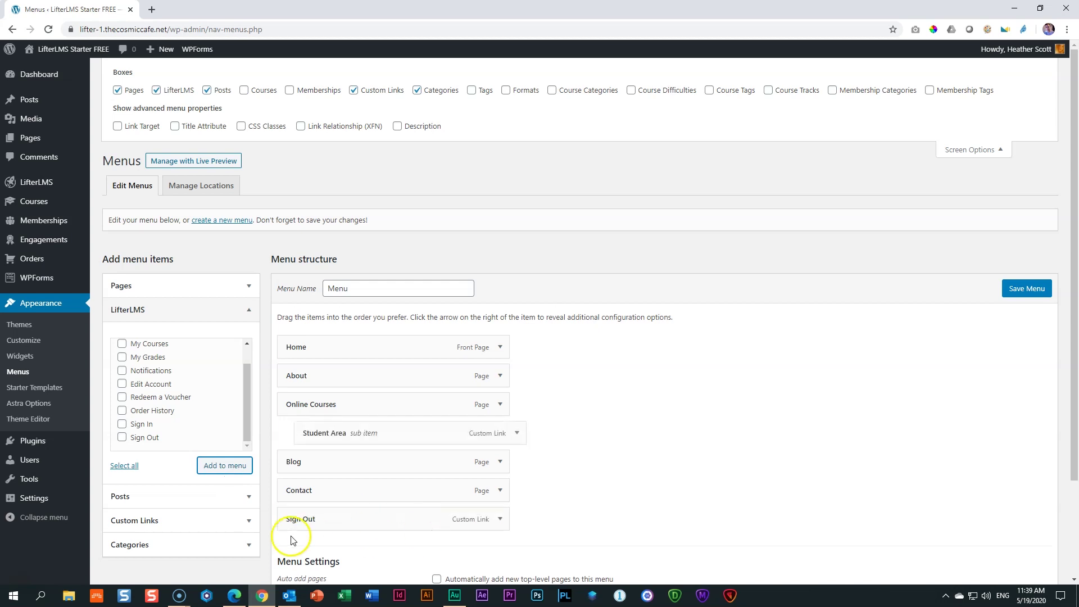
drag(310, 528, 315, 461)
Save the updated menu, then view the site in Microsoft Edge as a signed-out visitor
click(1026, 288)
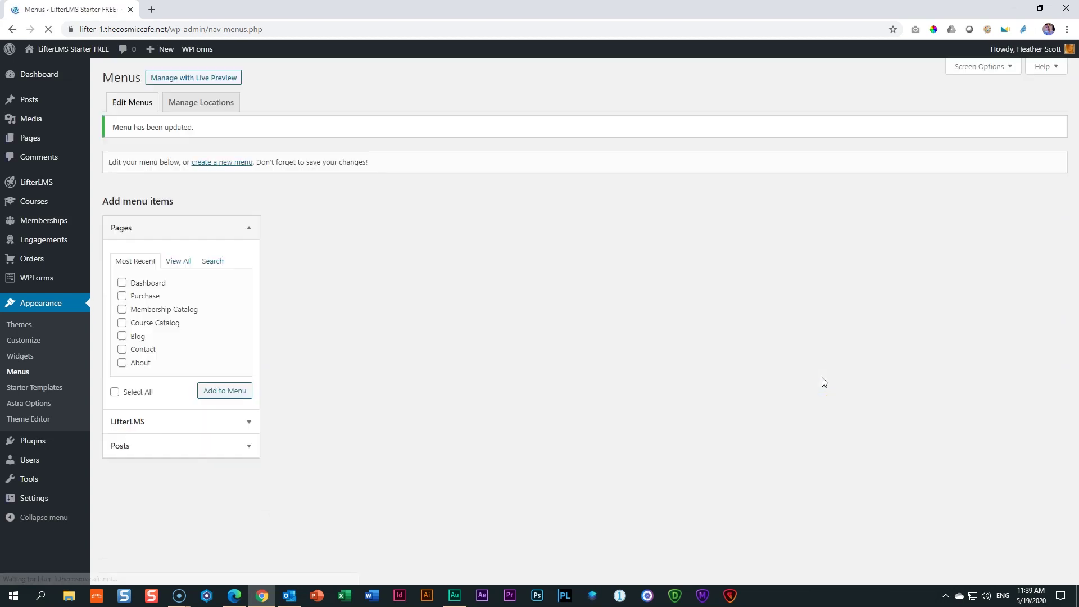
click(77, 54)
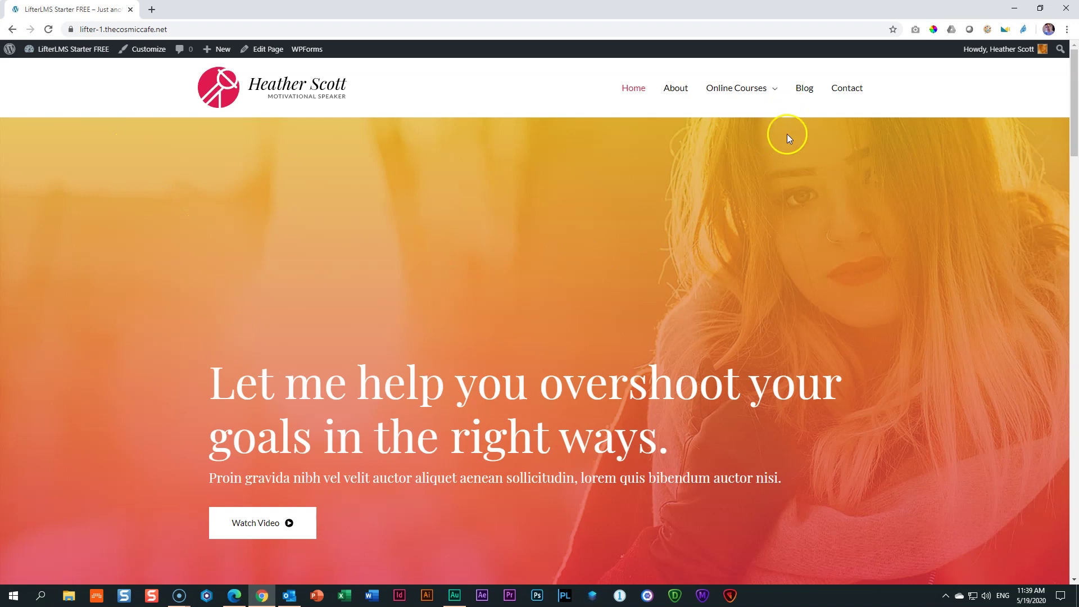
mouse_move(774, 95)
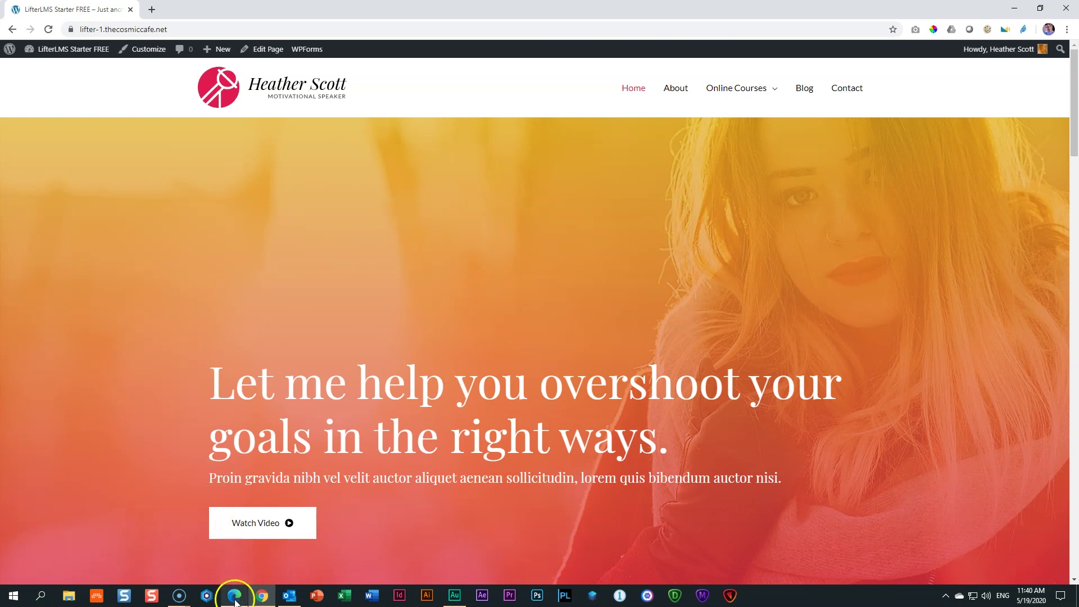
mouse_move(236, 601)
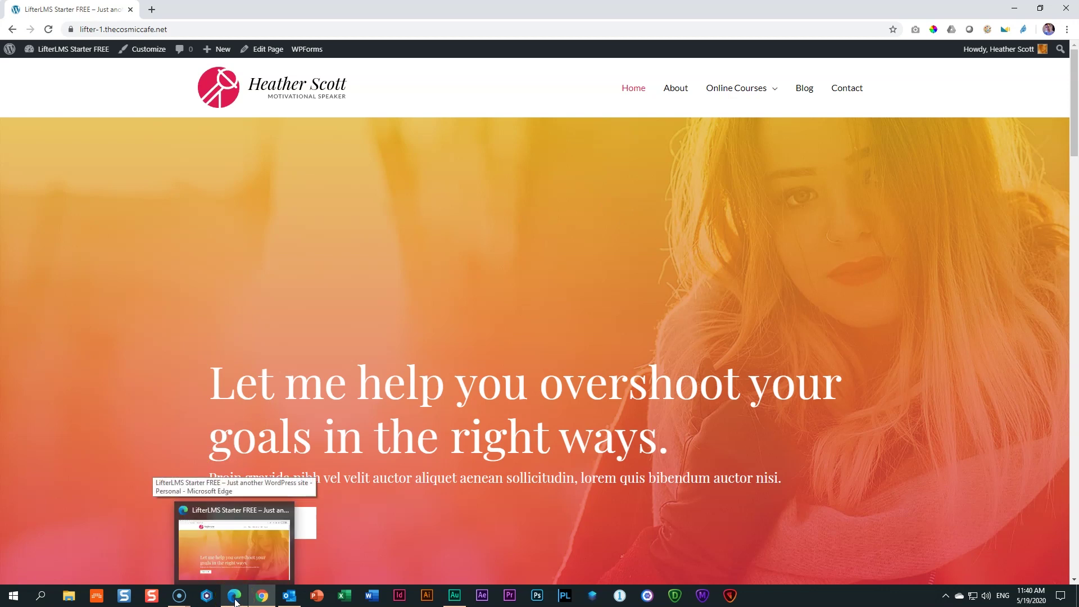
click(233, 548)
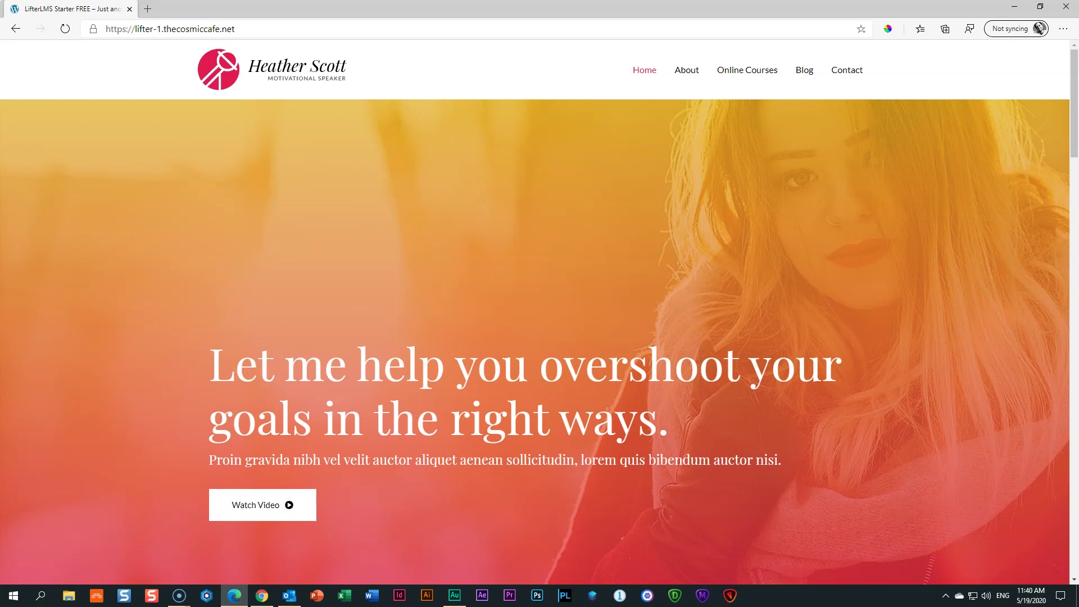
click(66, 29)
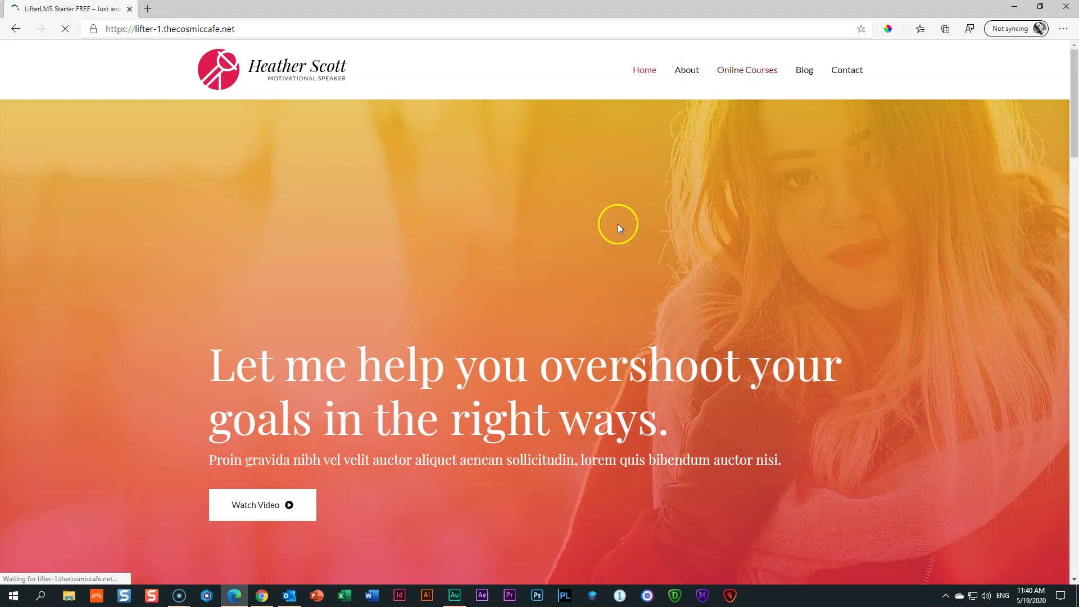
click(771, 71)
click(224, 69)
mouse_move(742, 72)
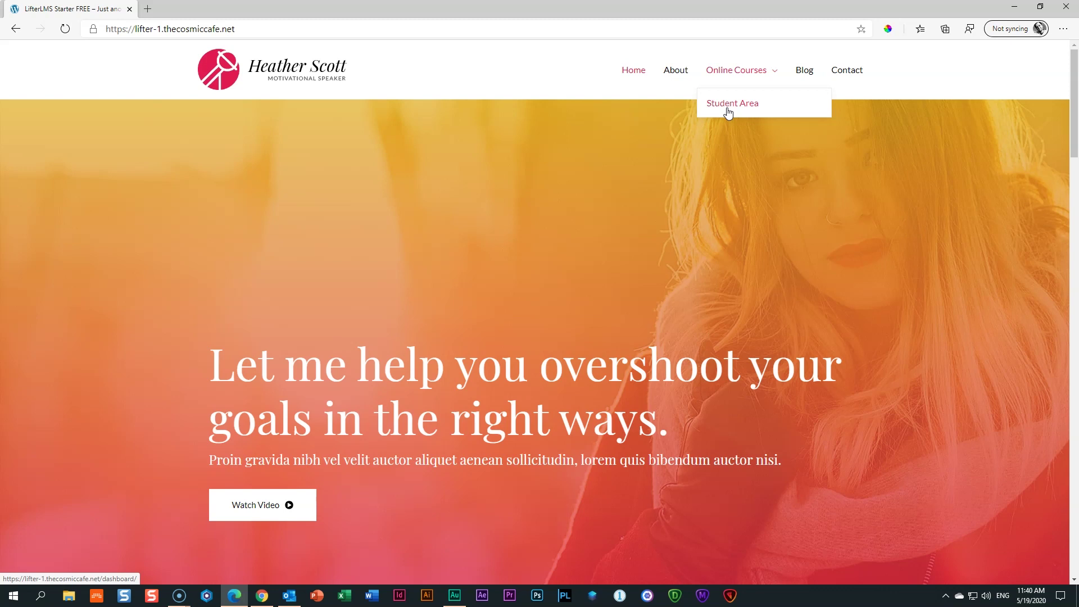
click(728, 112)
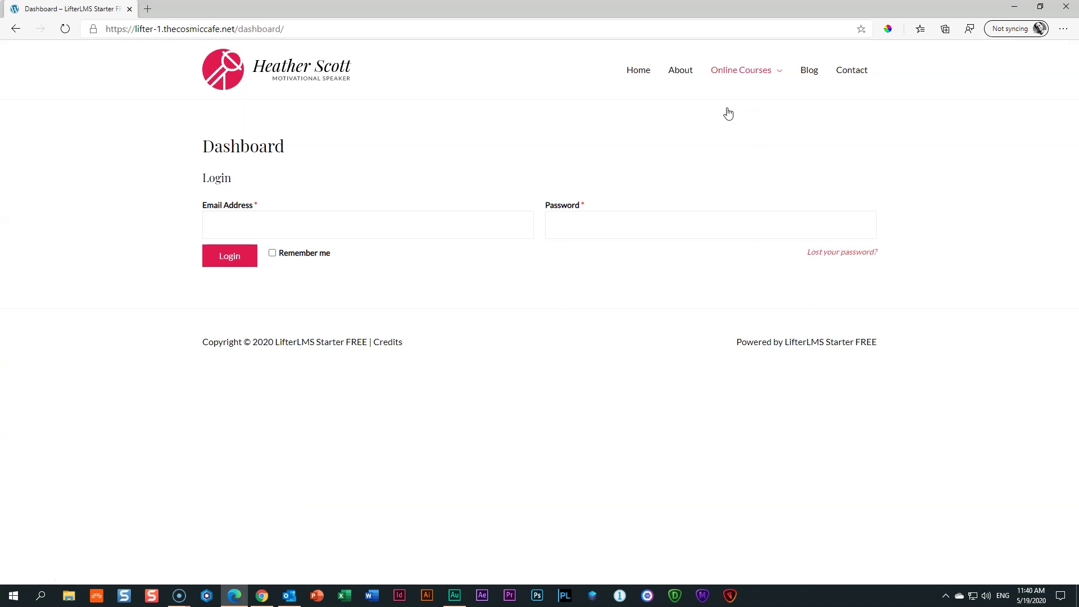
click(515, 112)
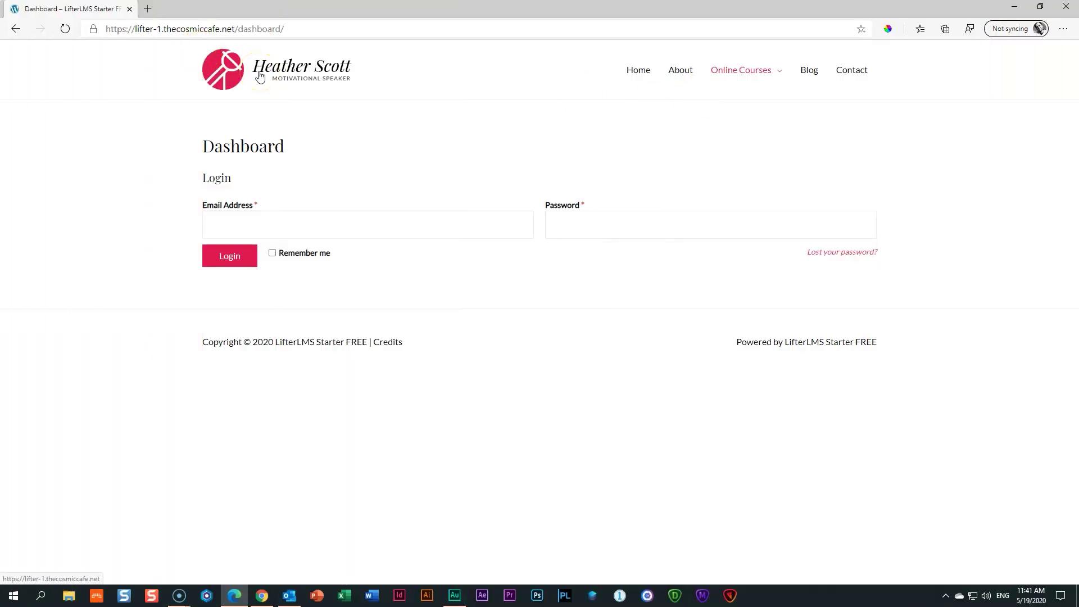
click(260, 76)
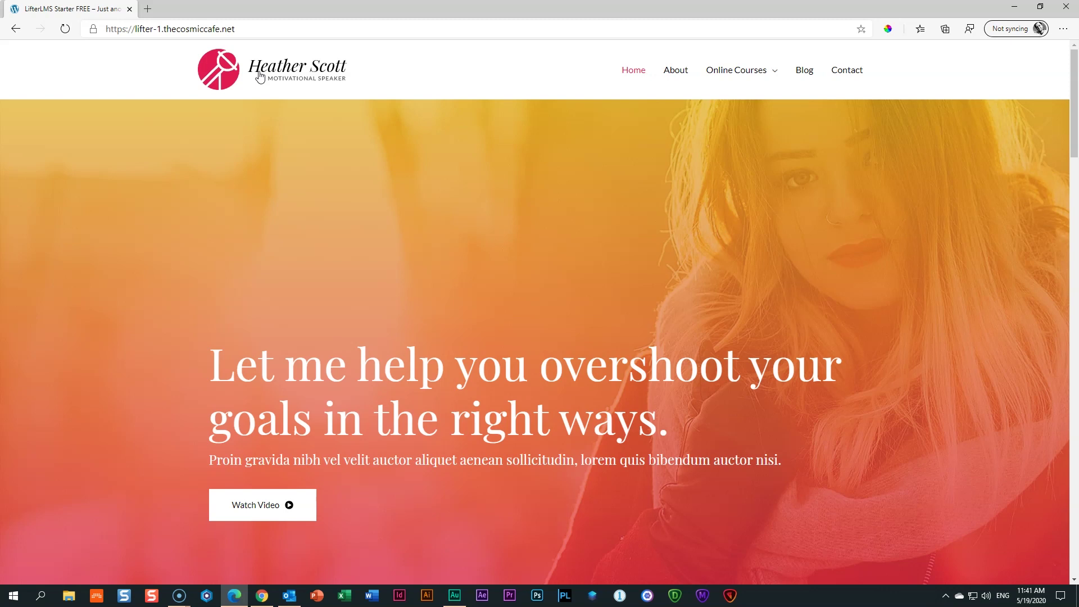
Open the Stand up for Yourself course from the catalog and scroll to its free PROMO plan
mouse_move(718, 53)
click(741, 72)
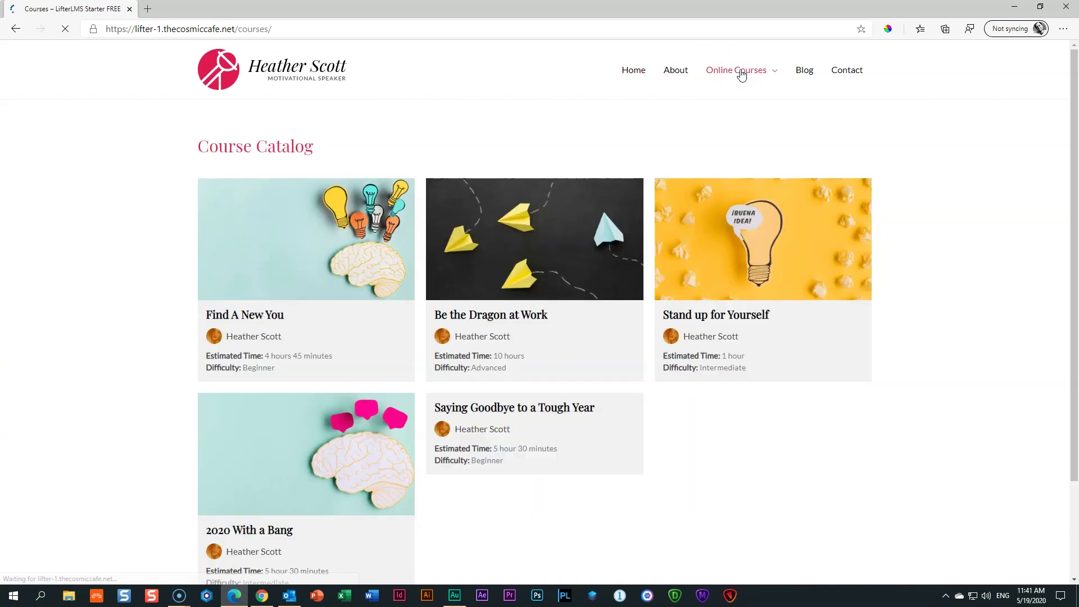
click(354, 240)
click(622, 285)
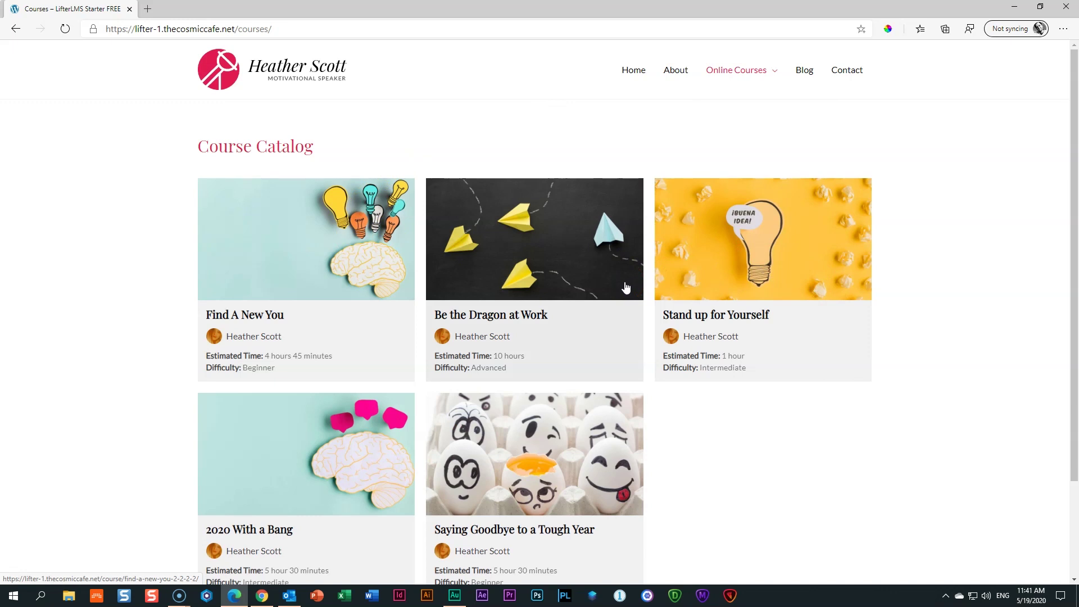
click(635, 272)
click(767, 319)
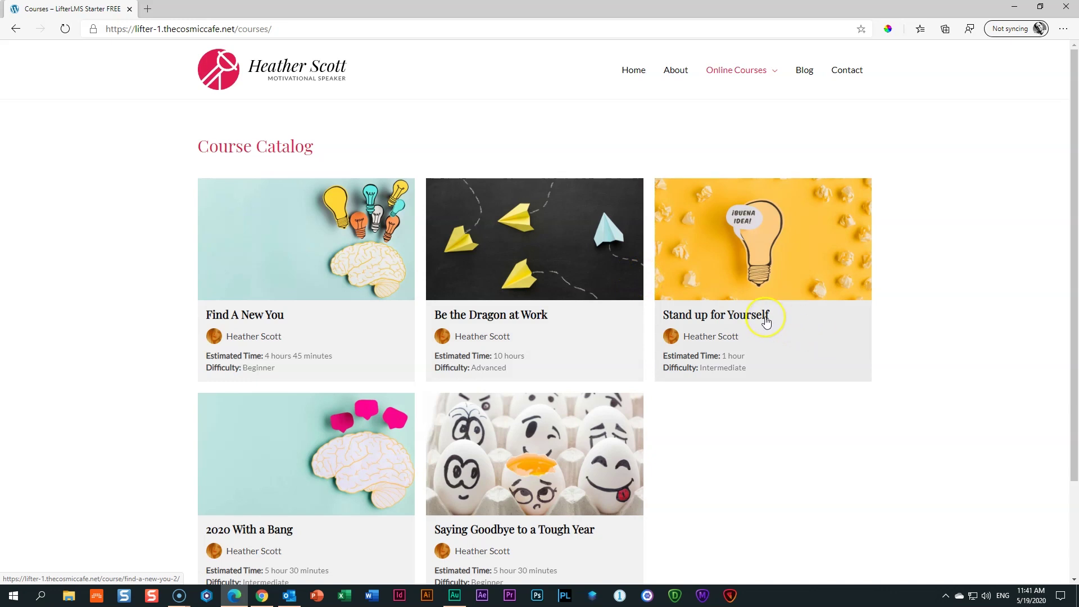
click(776, 263)
click(776, 263)
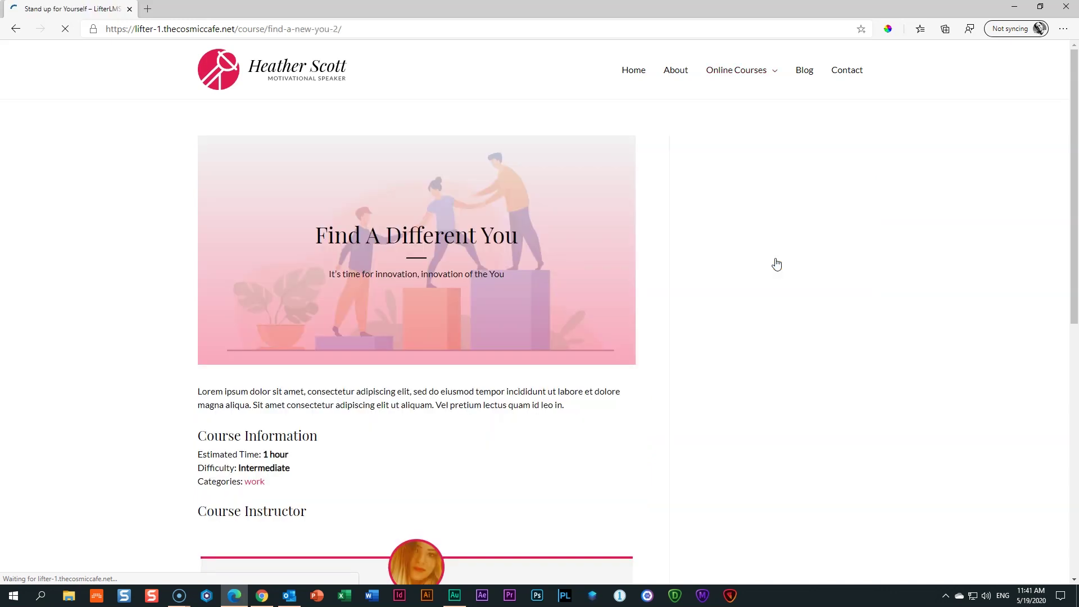
click(601, 294)
scroll(601, 295, down, 5)
scroll(601, 293, down, 4)
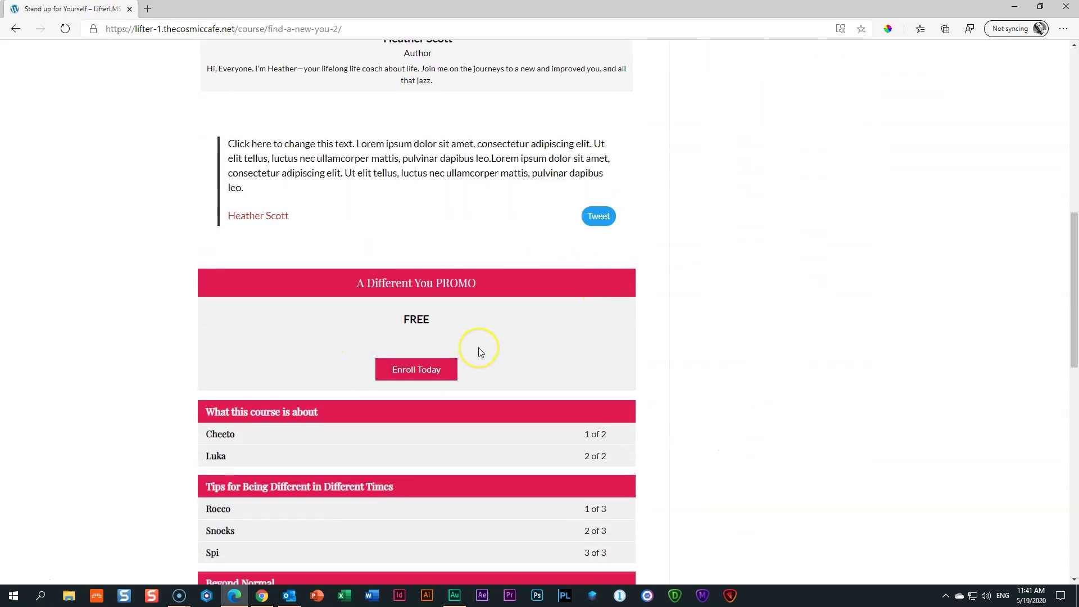
Choose the free PROMO offer and enter the student's e-mail address in both e-mail fields
click(414, 368)
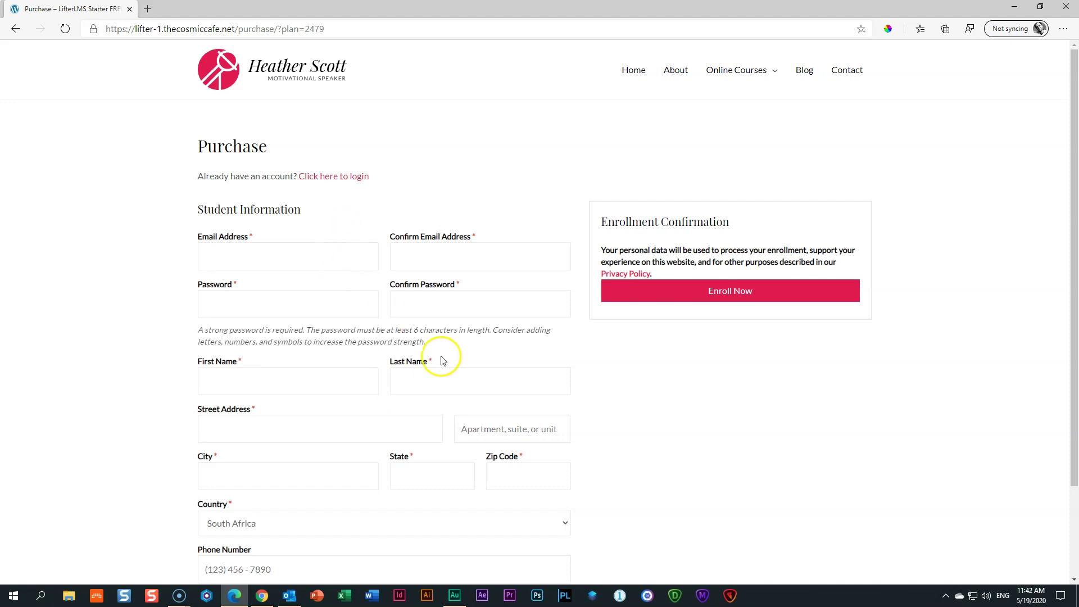
click(282, 263)
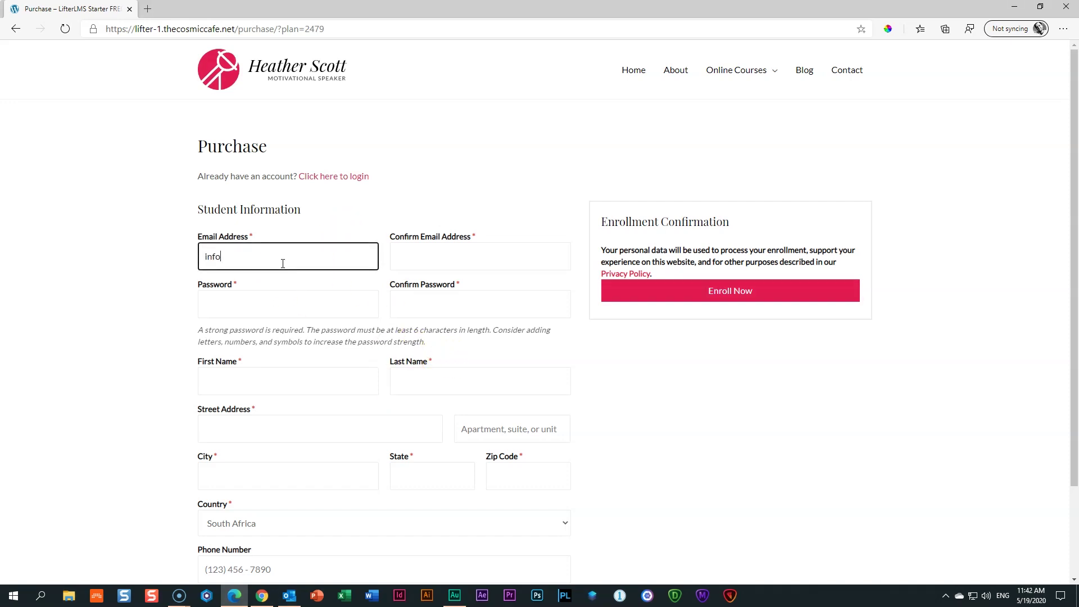
key(Tab)
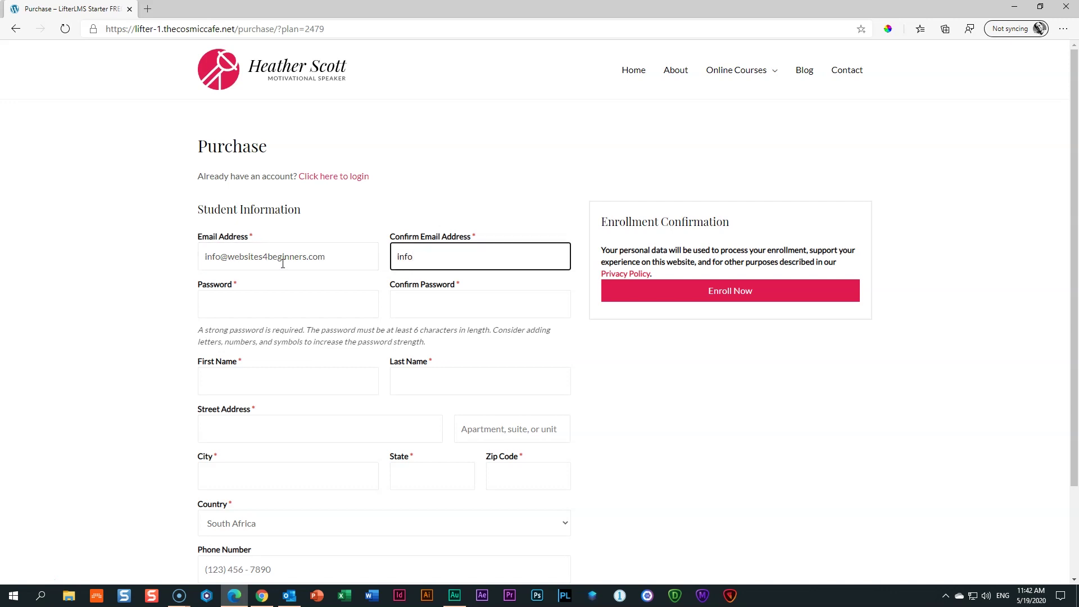
key(Tab)
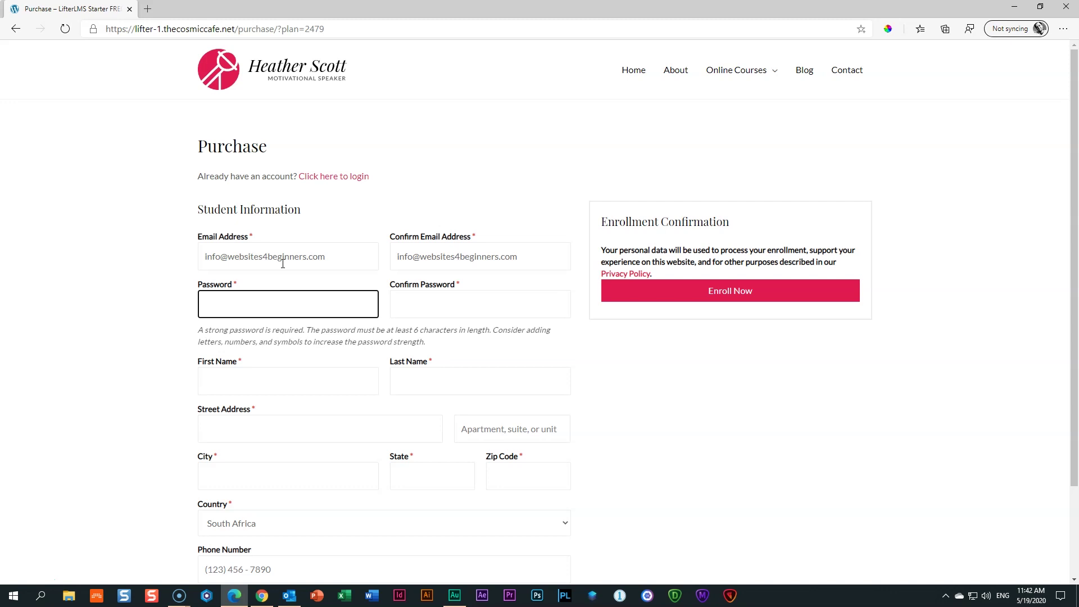
text(********)
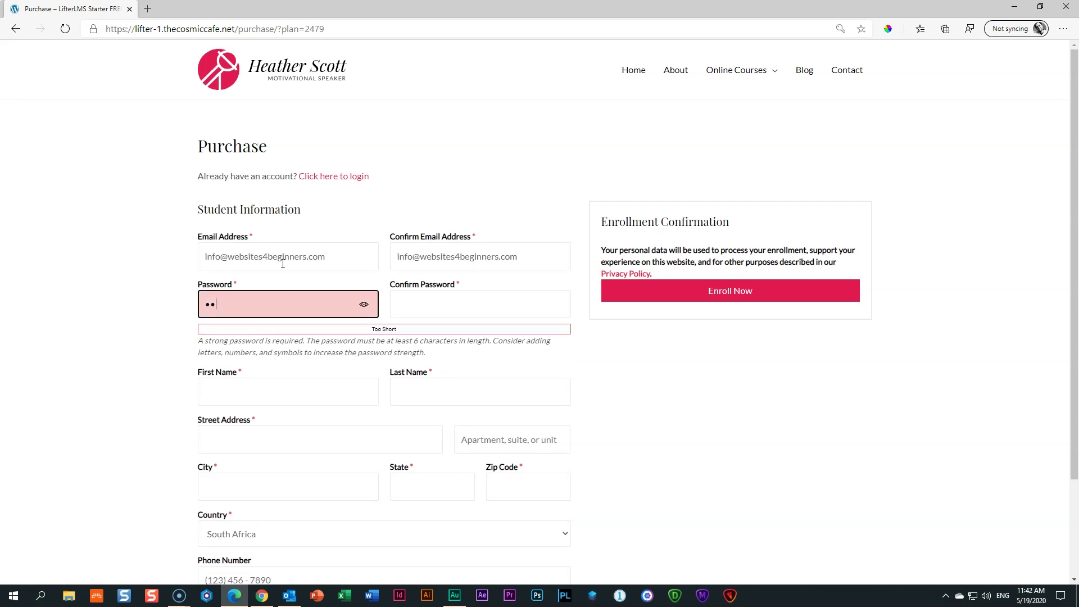
text(*****)
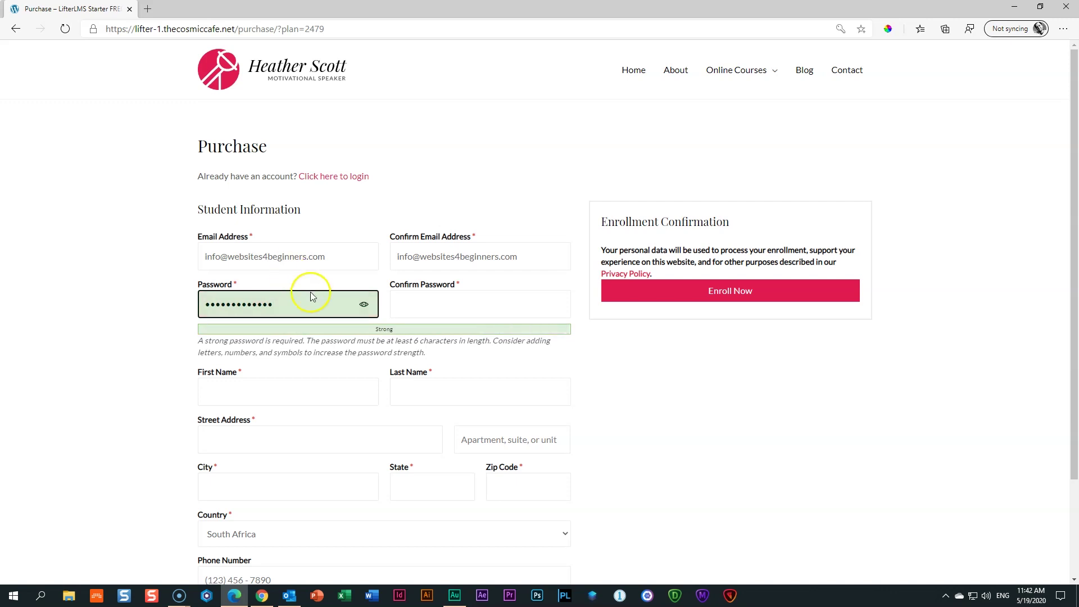
Enter the account password in the Confirm Password field to match
click(418, 304)
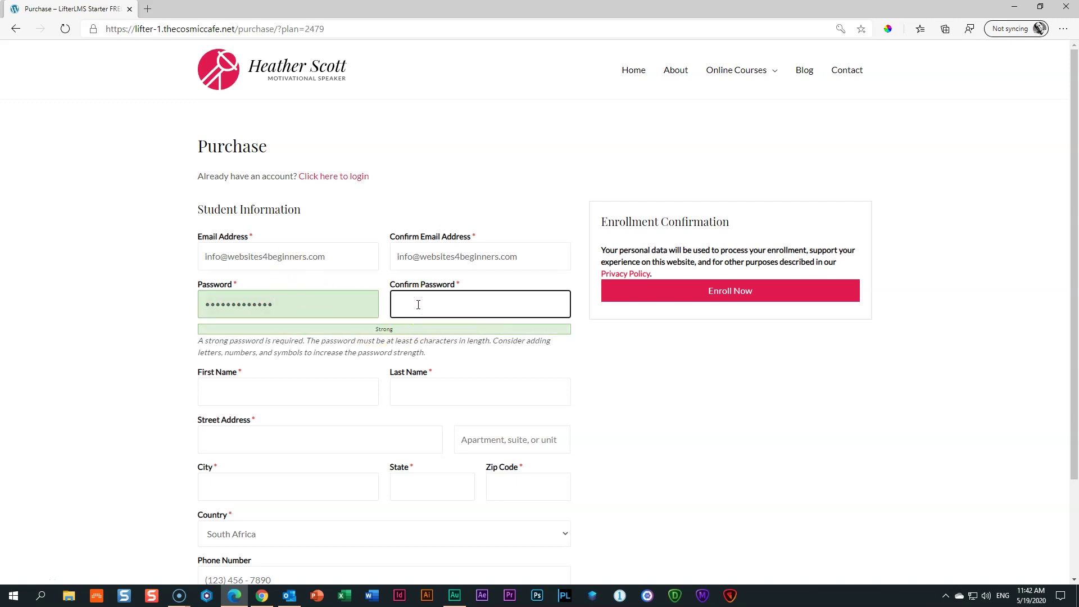
text(•)
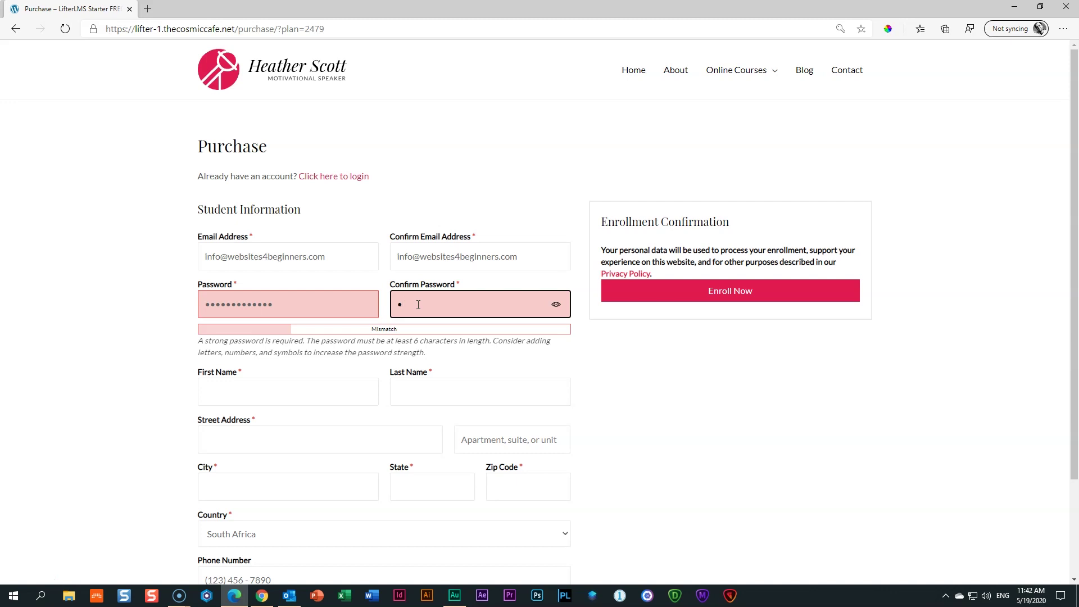
text(••••)
key(BackSpace)
key(BackSpace)
key(BackSpace)
key(BackSpace)
key(BackSpace)
text(•••••••••••••)
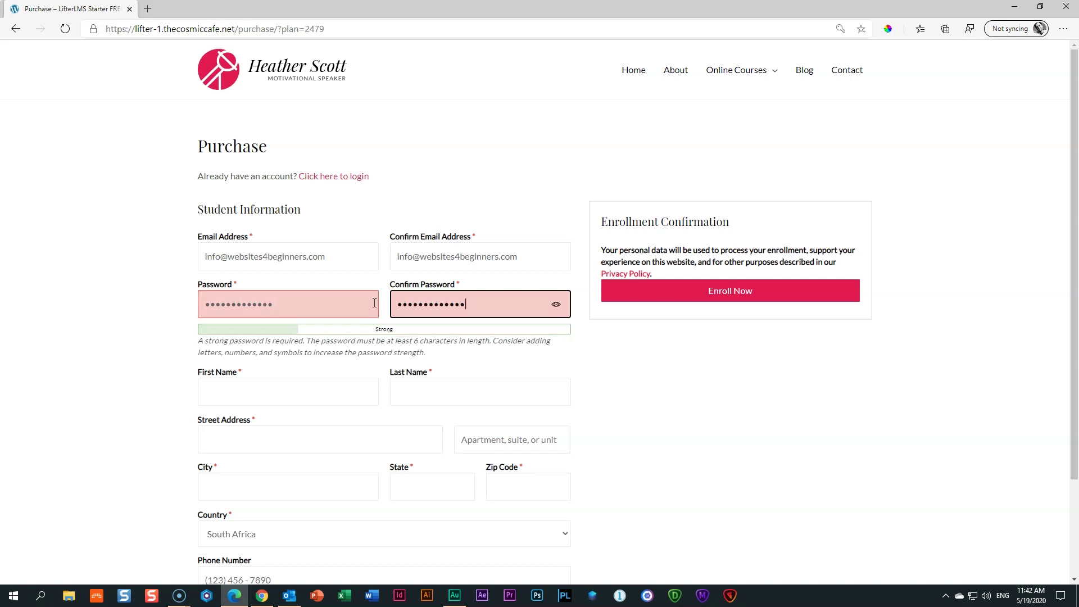
Fill in the student's first and last name
click(292, 388)
key(Tab)
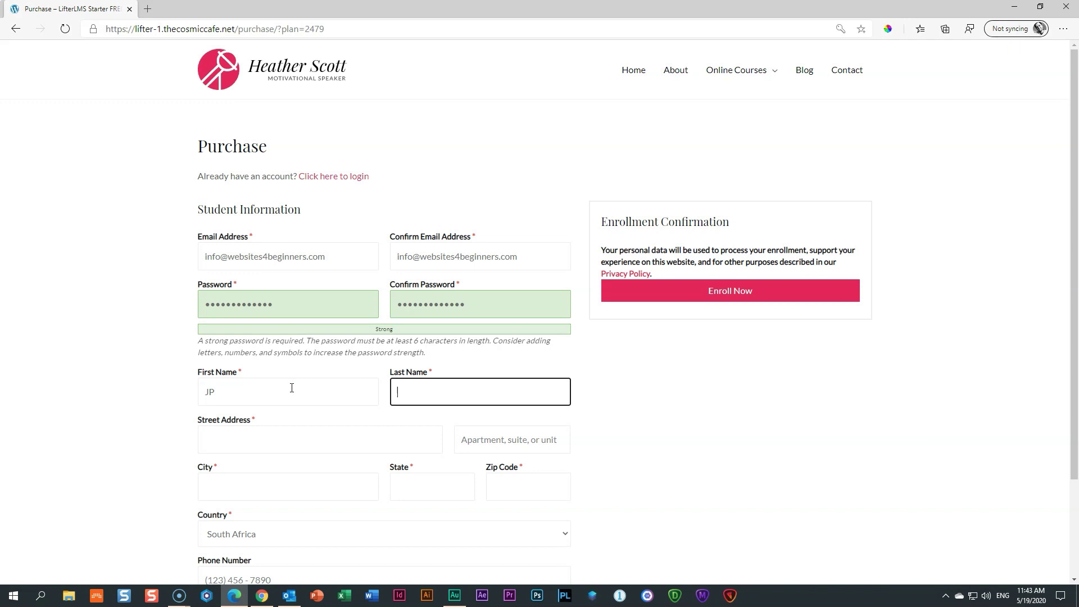
Fill in the student's street address, city and state, then review the completed form
key(Tab)
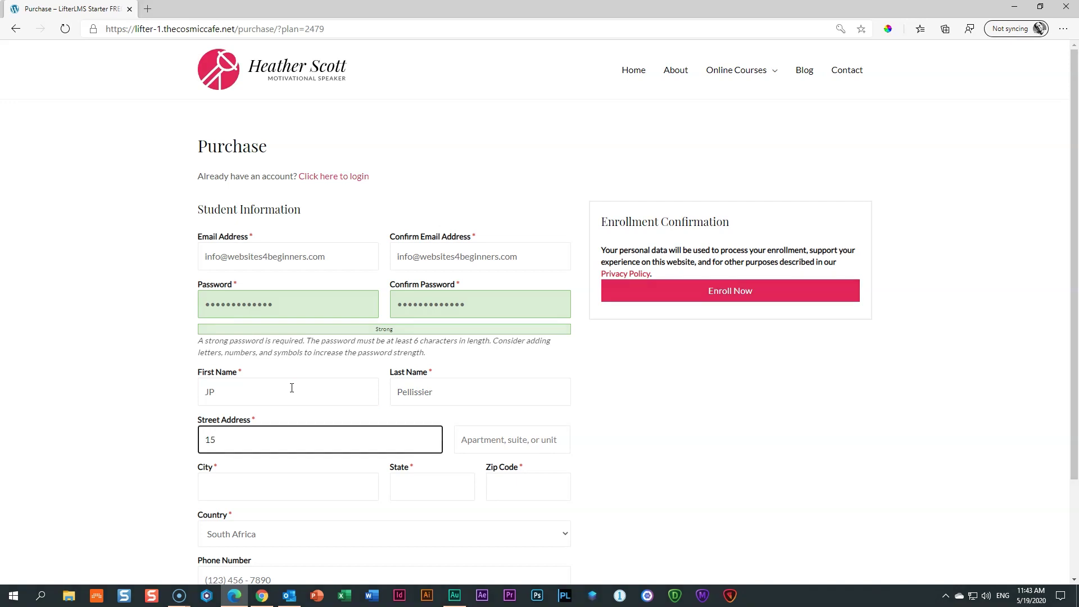
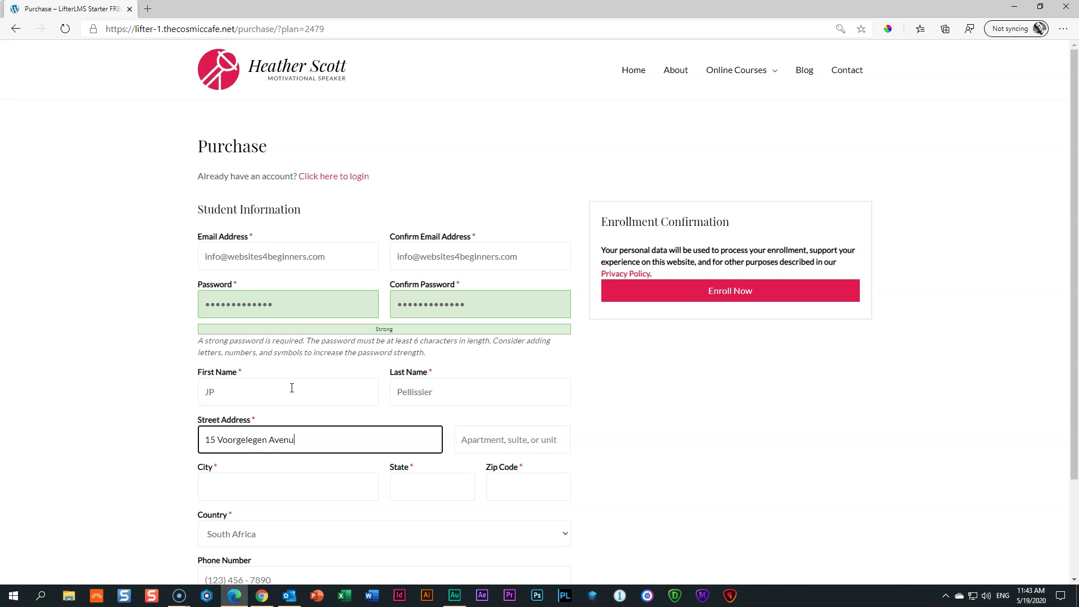
key(Tab)
key(Tab)
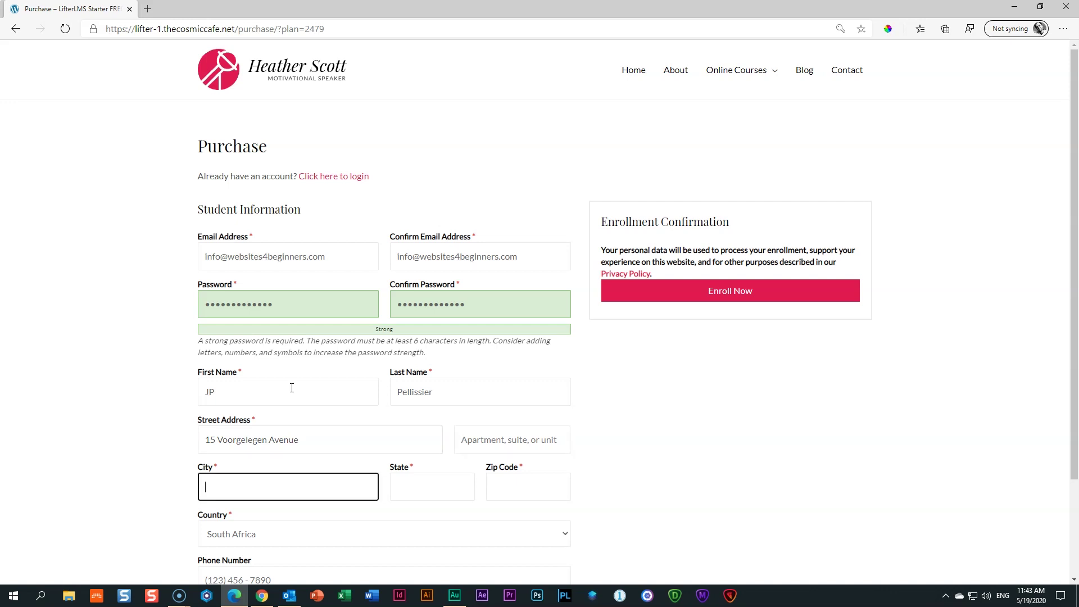
text(Capte)
key(BackSpace)
key(BackSpace)
key(BackSpace)
text(Bellville)
key(Tab)
text(Western Cape)
key(Tab)
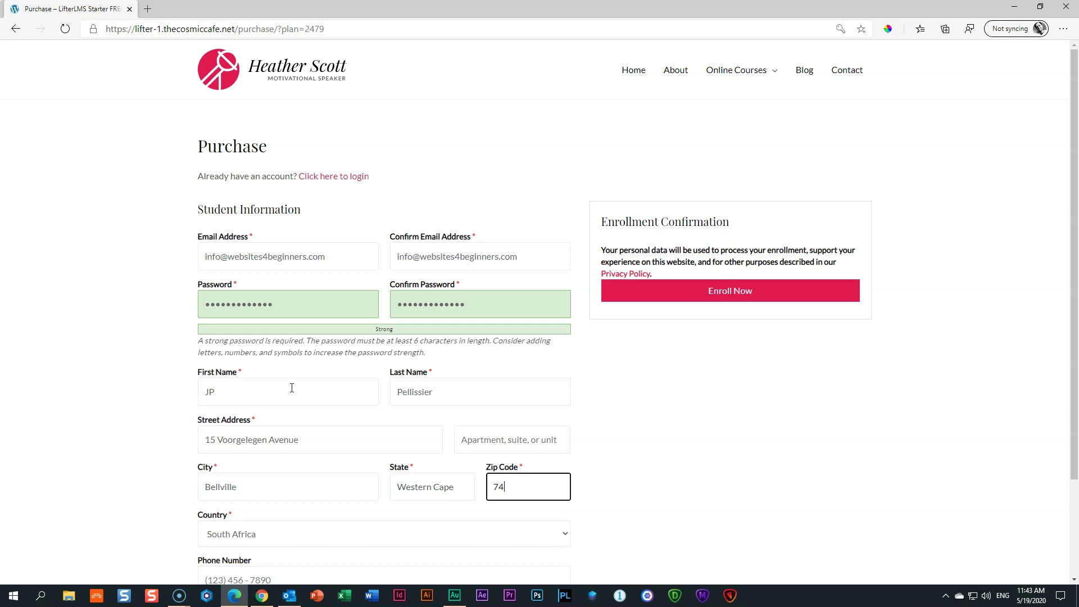
click(715, 472)
scroll(710, 472, down, 2)
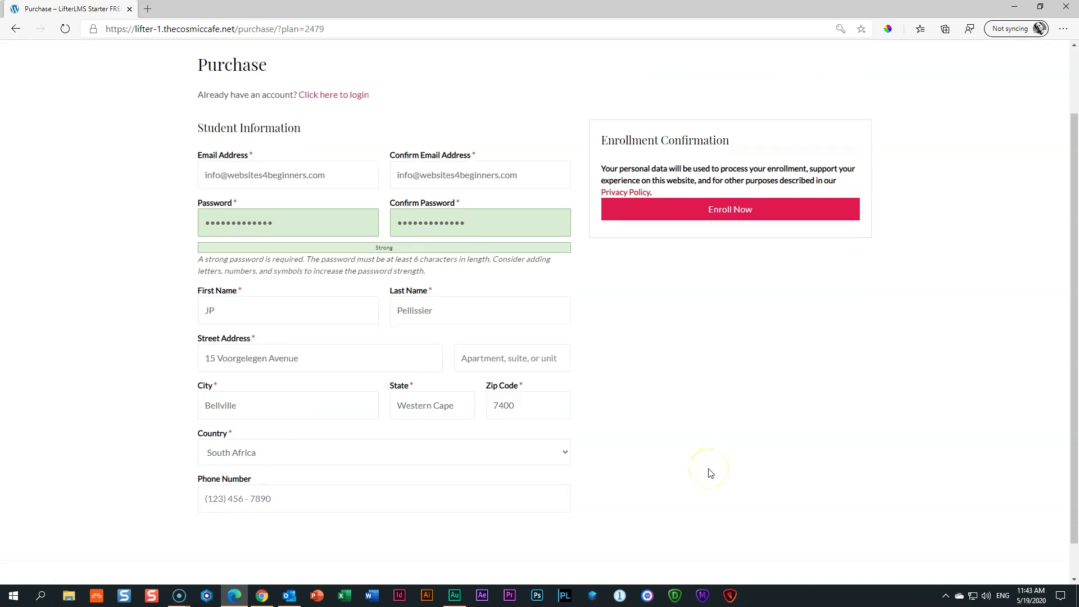
scroll(710, 472, up, 2)
Submit Enroll Now for Stand up for Yourself and close the enrollment success pop-up
click(730, 297)
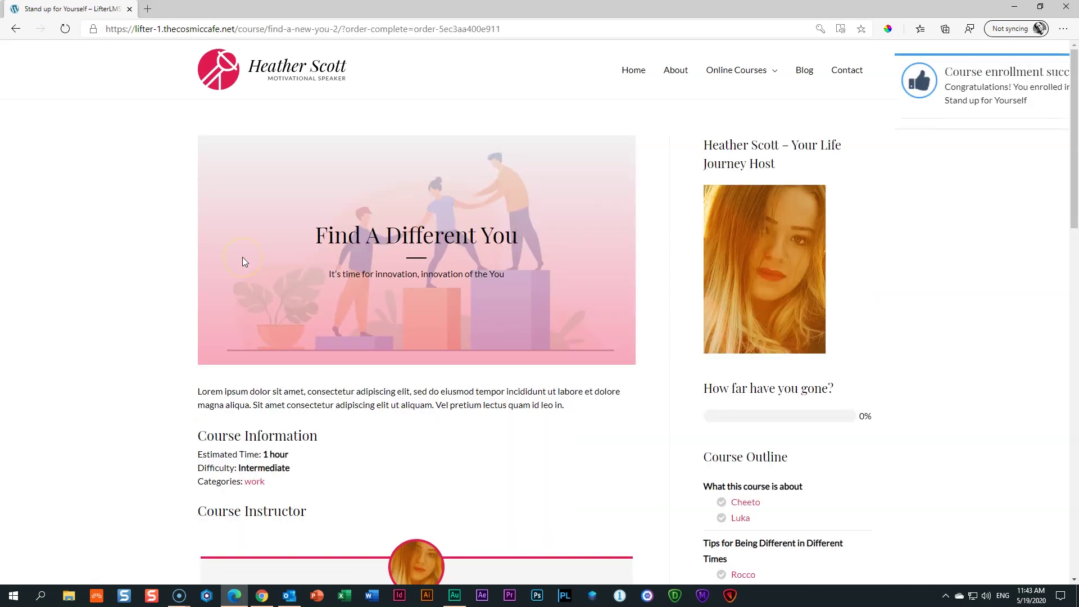
mouse_move(956, 86)
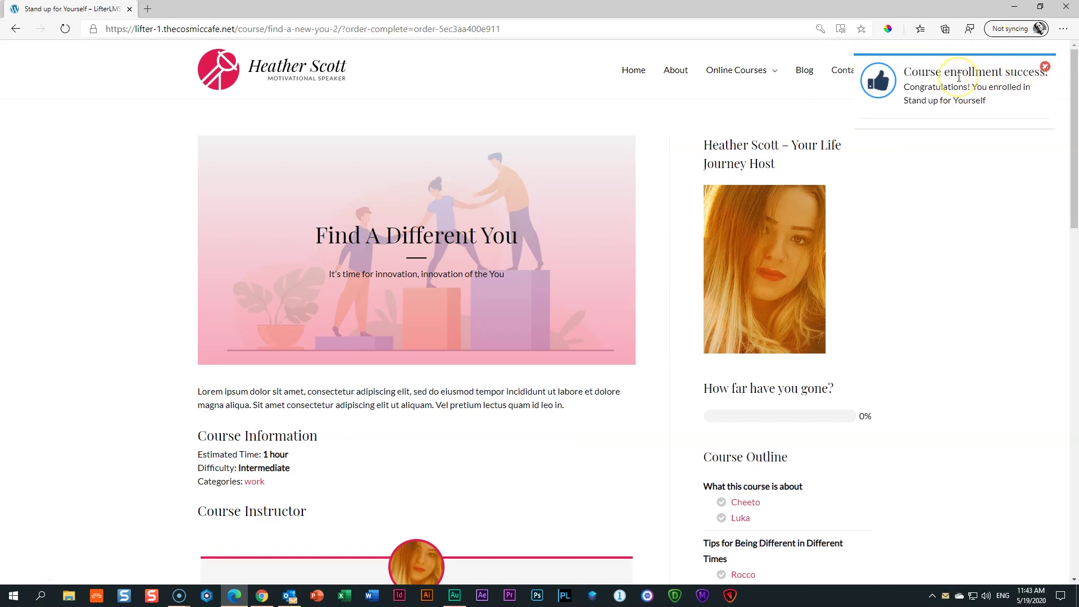
click(952, 79)
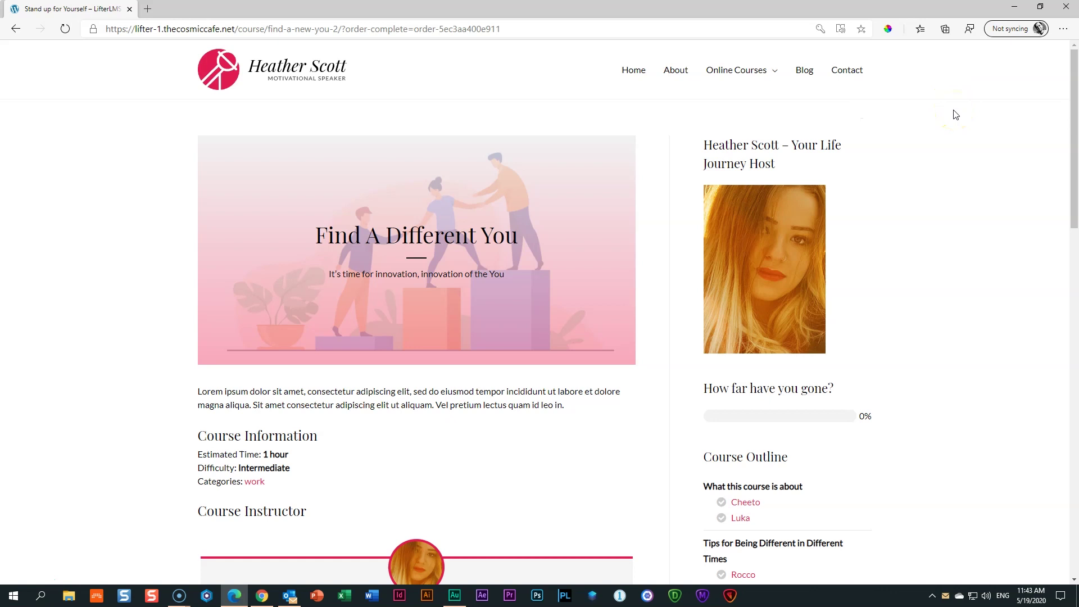
click(955, 114)
click(291, 596)
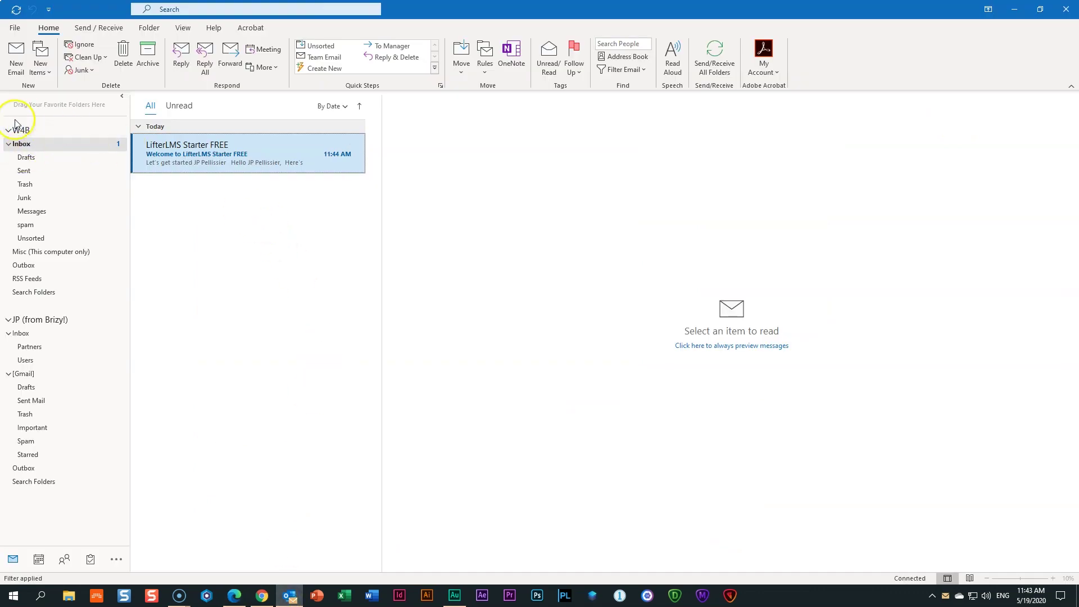
Read the 'Welcome to LifterLMS Starter FREE' email in Outlook, then return to Edge
click(274, 158)
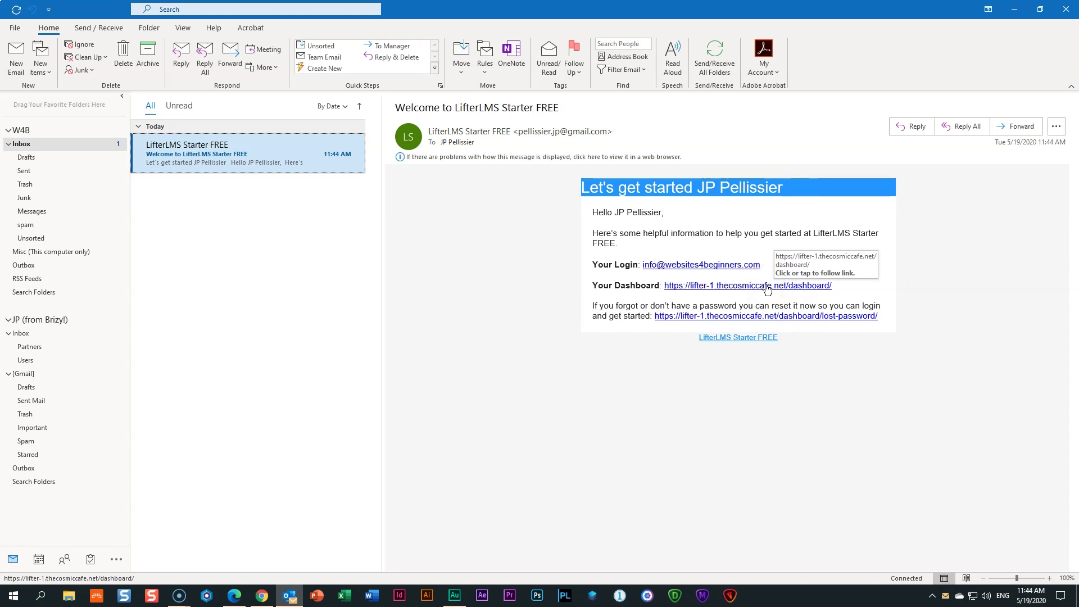
click(476, 278)
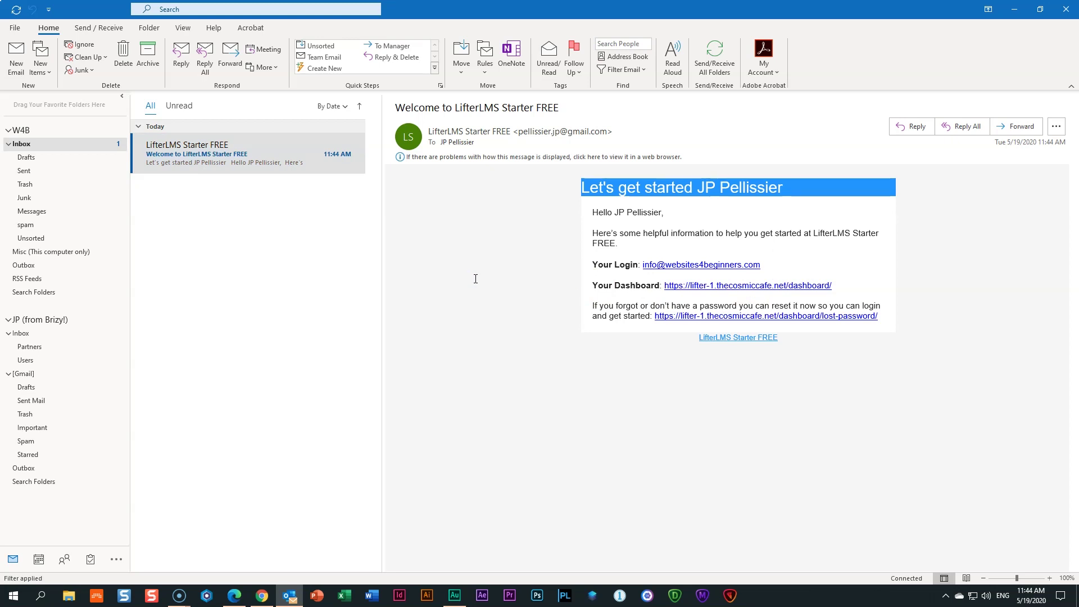
click(234, 595)
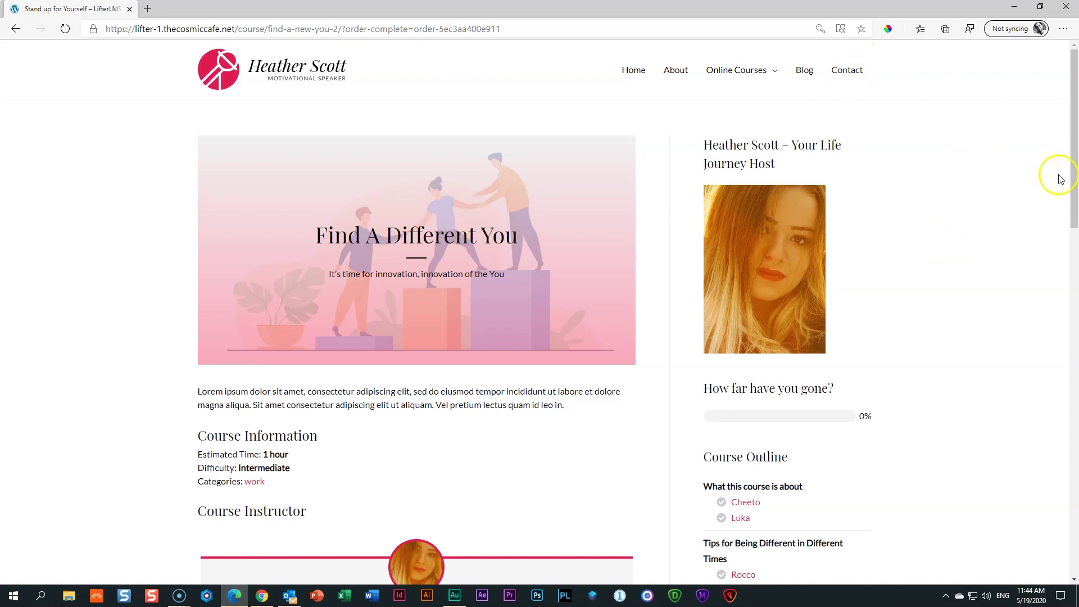
Start the course and mark the Cheeto and Luka lessons complete, reaching 33.33% progress
scroll(925, 214, down, 4)
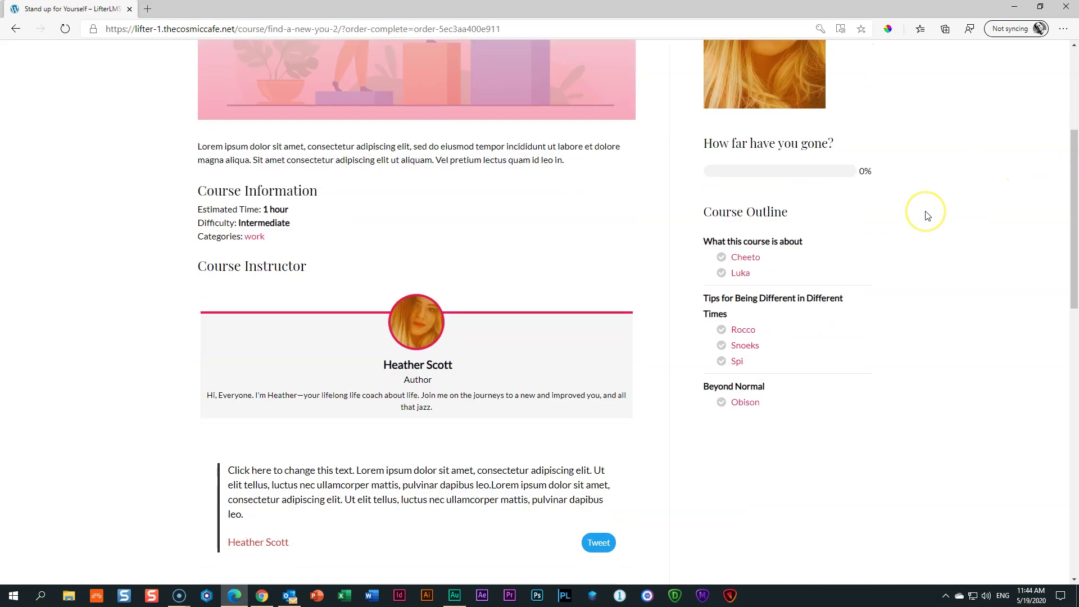
scroll(927, 216, down, 4)
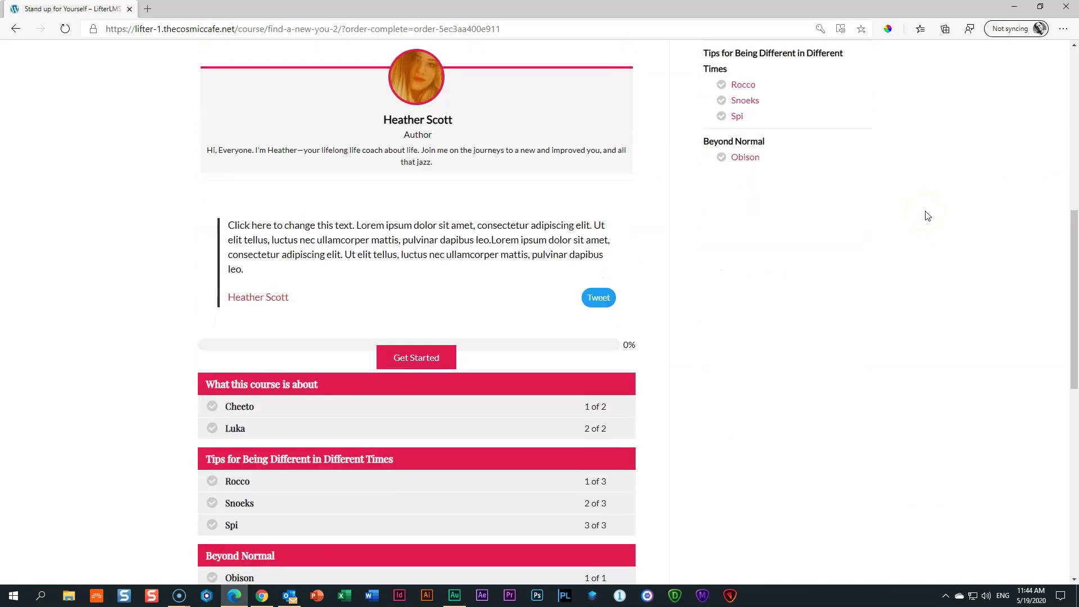
scroll(927, 215, up, 4)
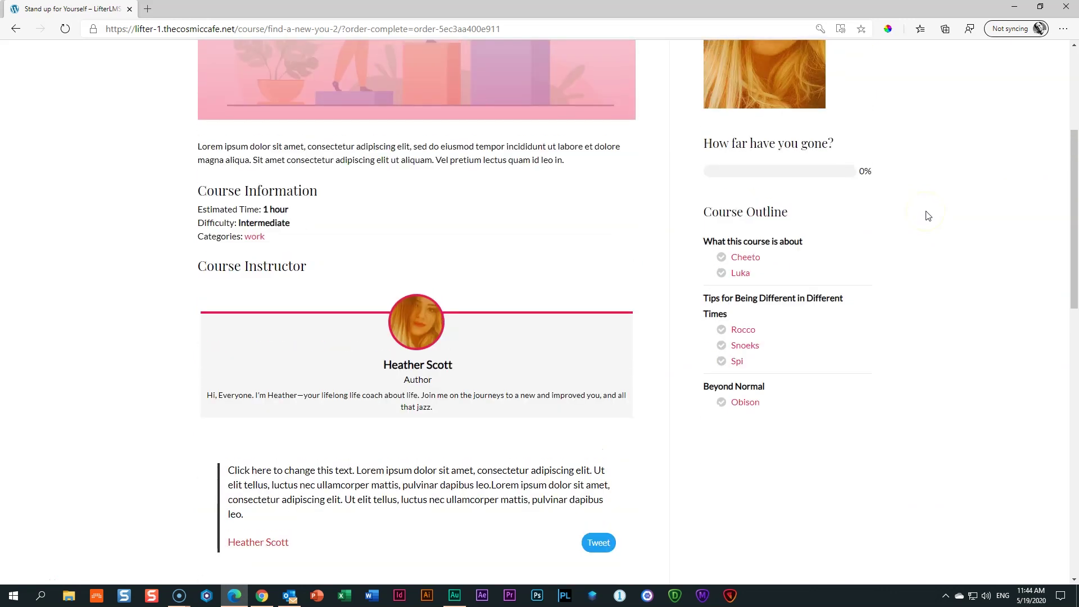
scroll(928, 216, down, 7)
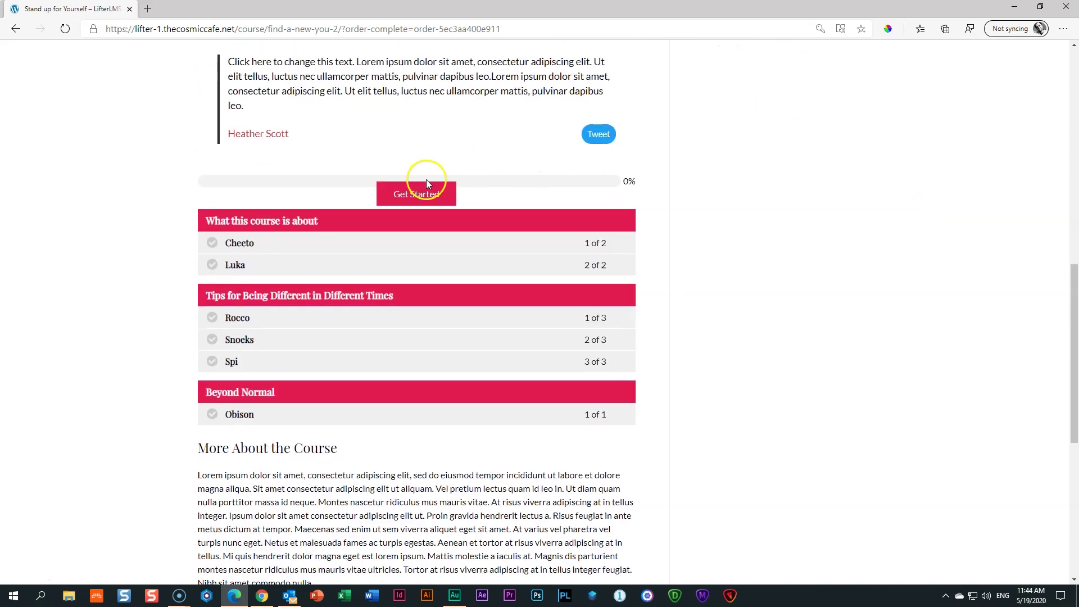
click(416, 193)
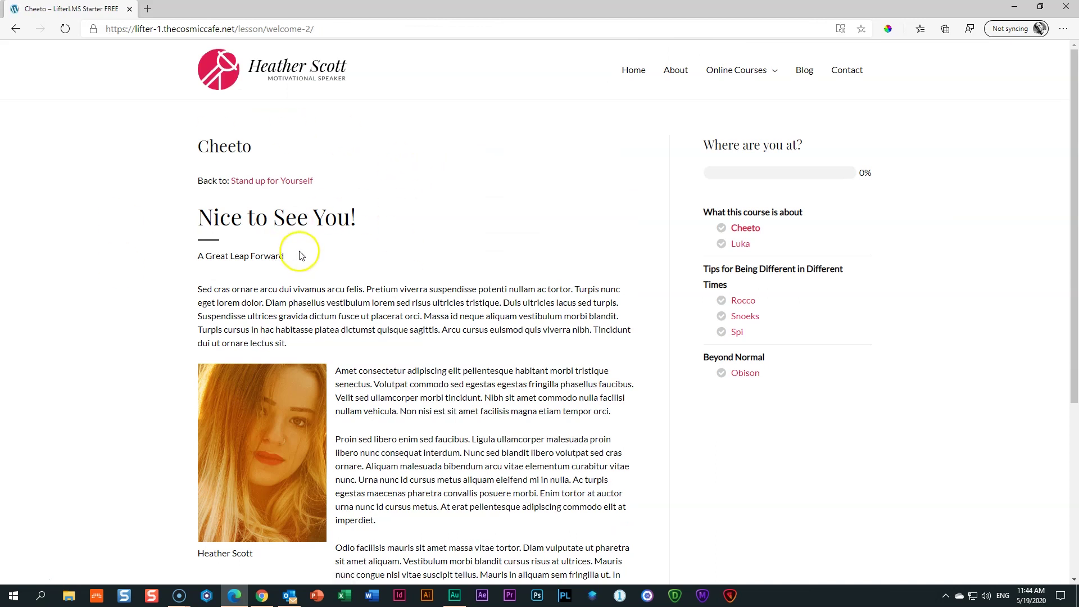
scroll(391, 245, down, 5)
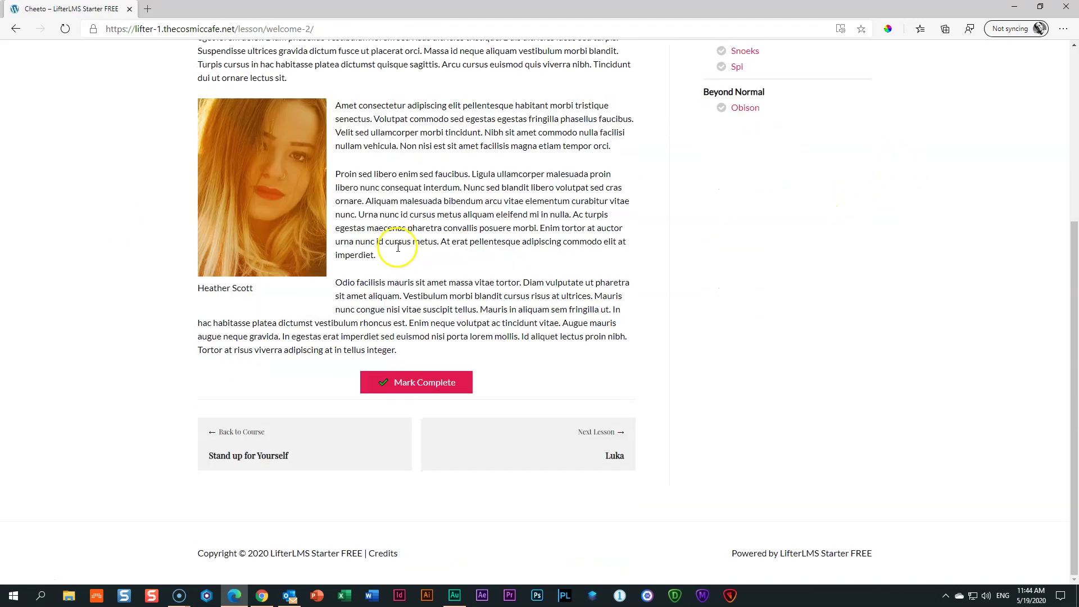
click(409, 388)
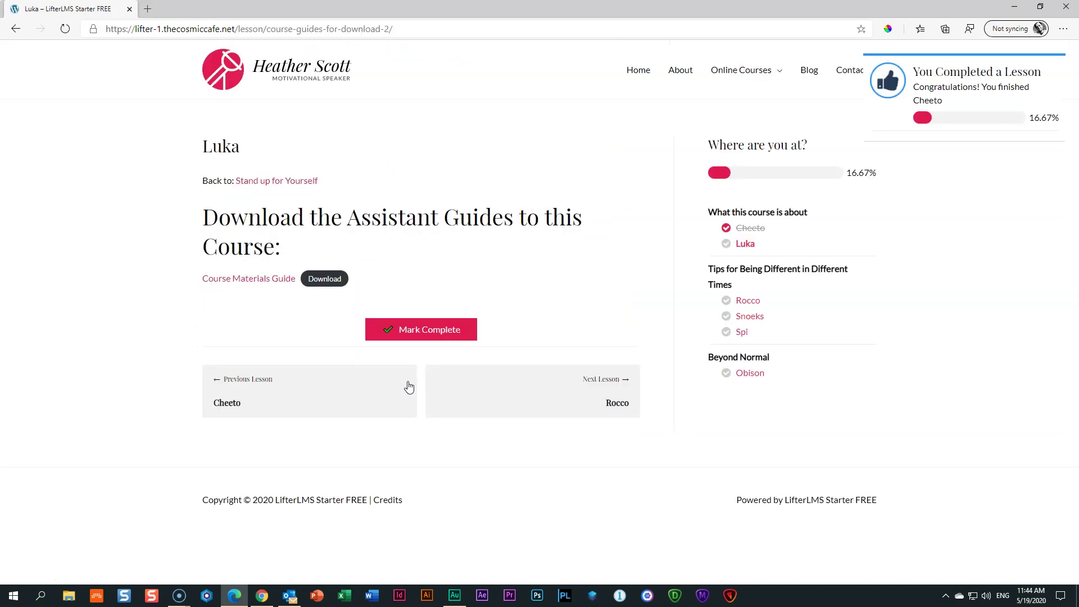
click(934, 99)
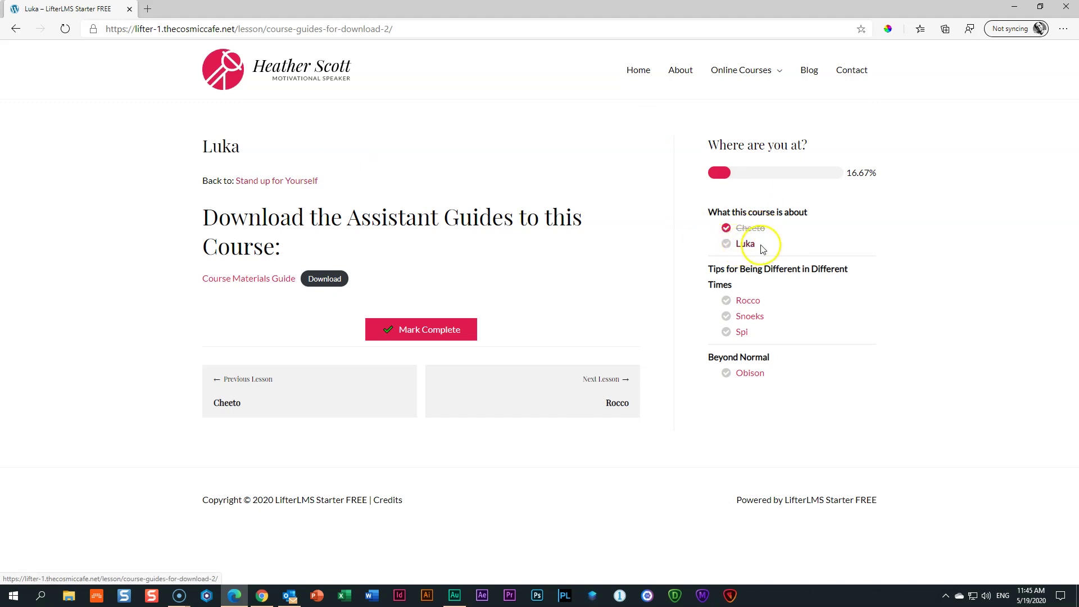
click(421, 332)
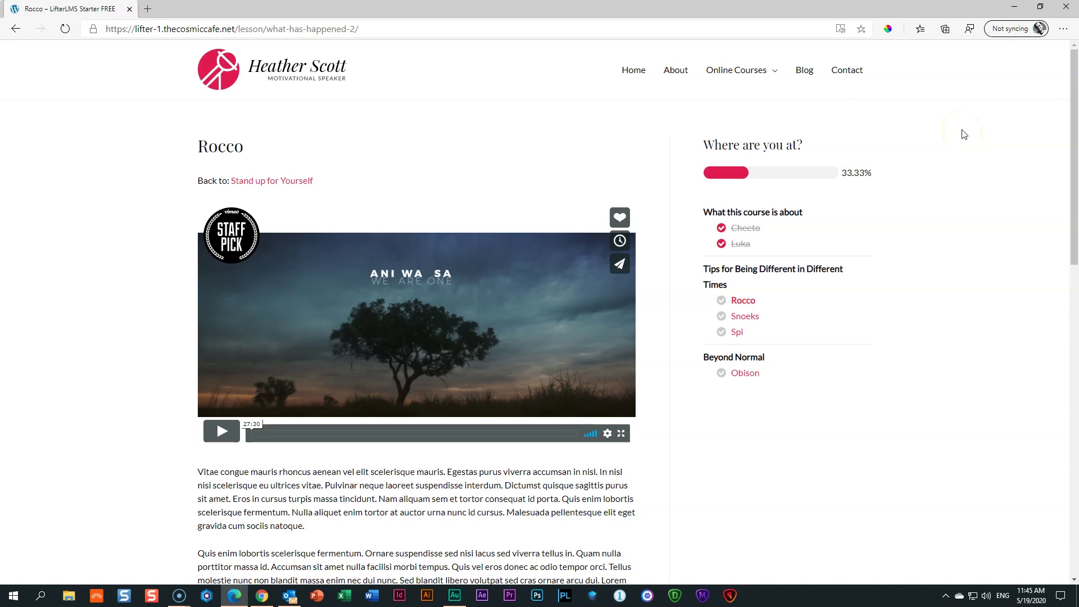
click(962, 135)
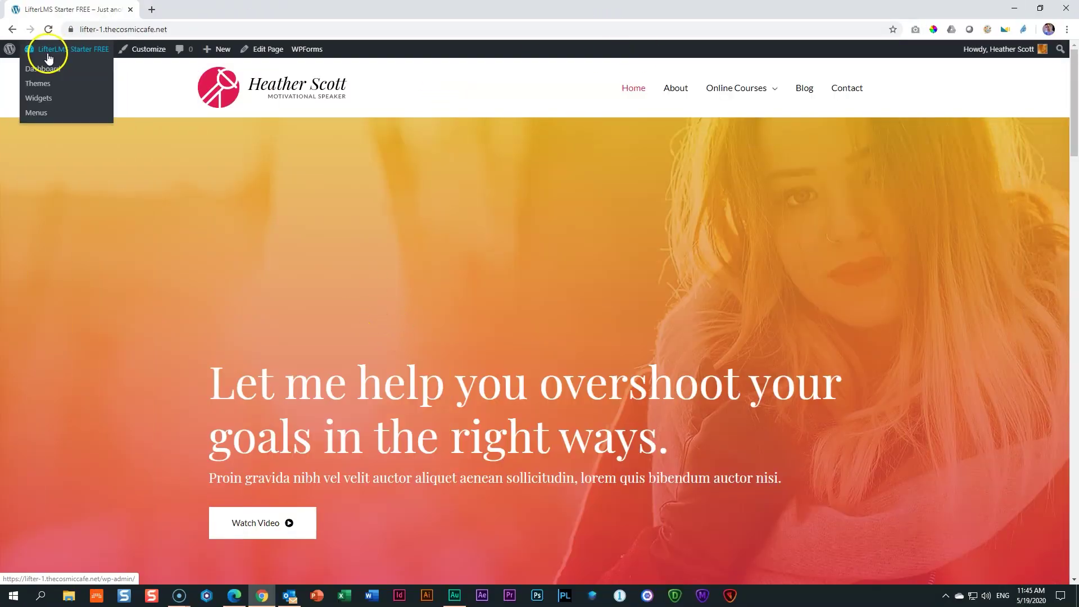
From the Dashboard, open LifterLMS Settings on its Notifications tab
click(51, 54)
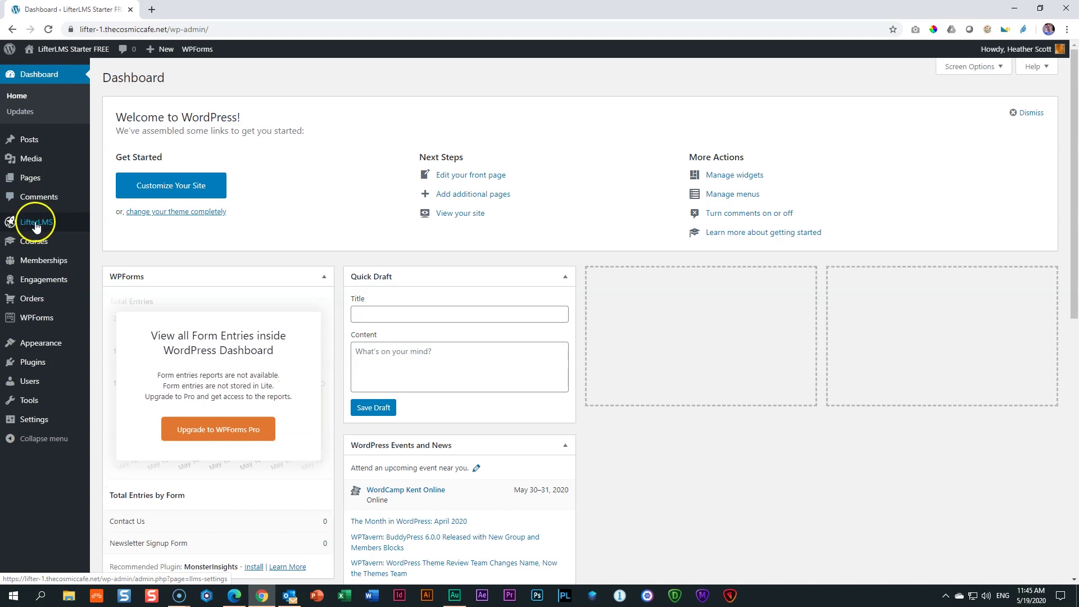
mouse_move(35, 225)
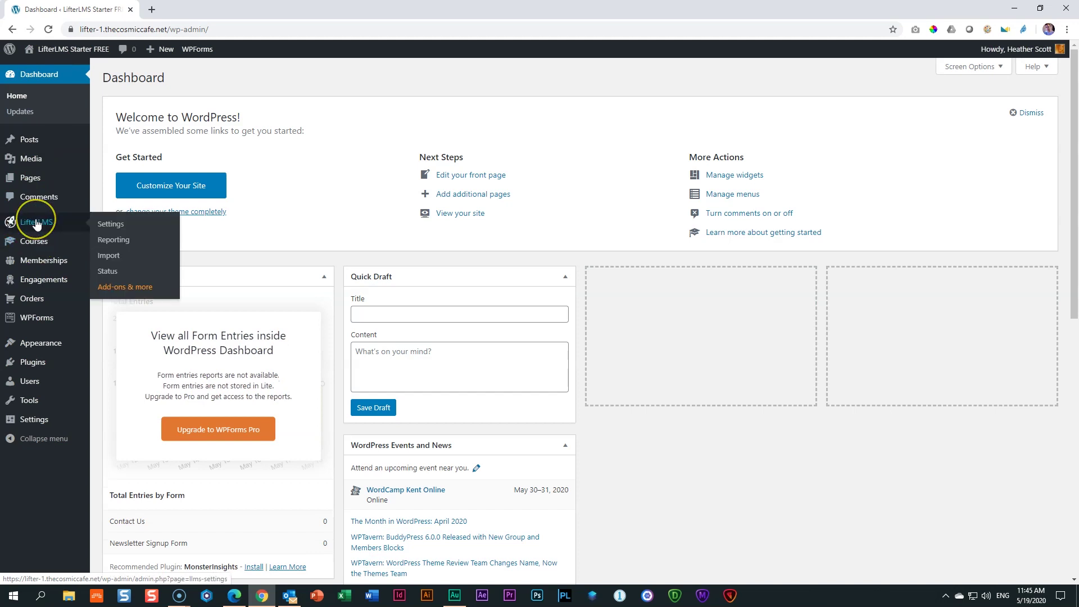
click(115, 226)
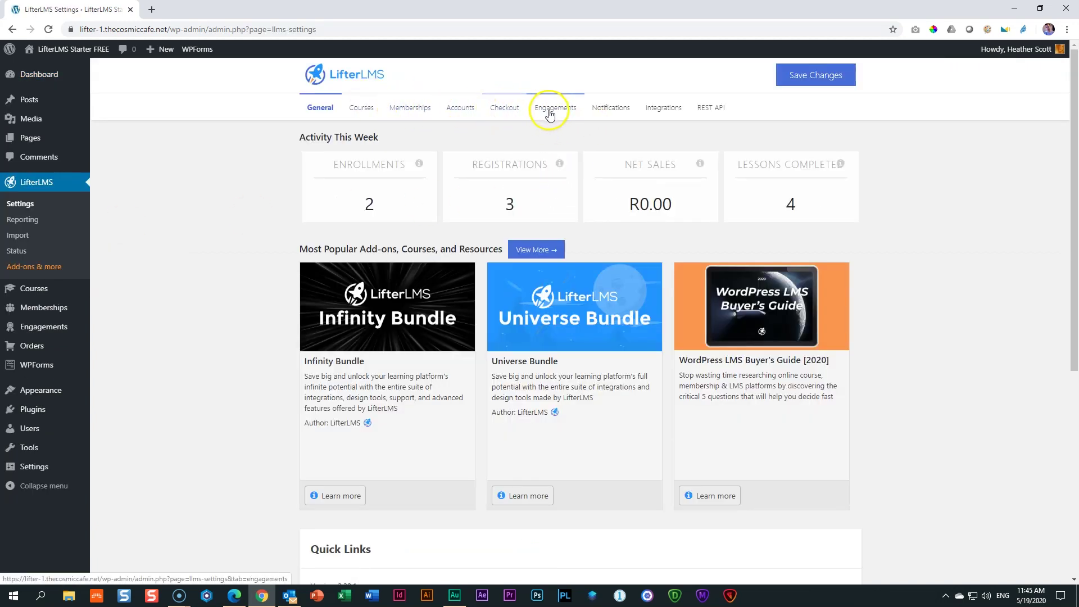
click(616, 114)
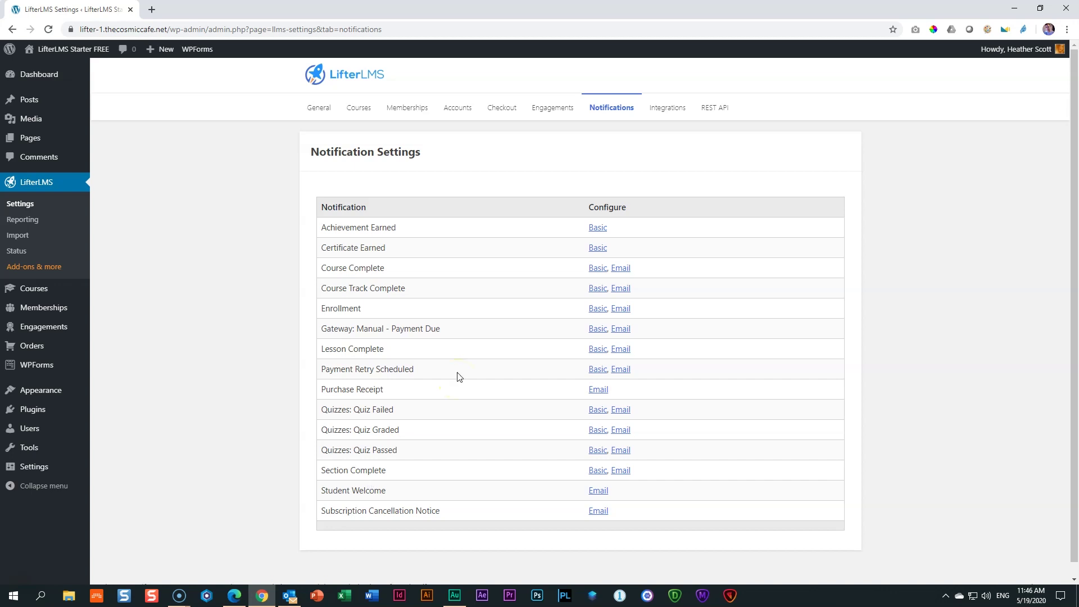
mouse_move(58, 331)
Zoom in on the notification list and highlight the Enrollment and Lesson Complete names
drag(320, 308, 359, 307)
key(ctrl+plus)
key(ctrl+plus)
key(ctrl+plus)
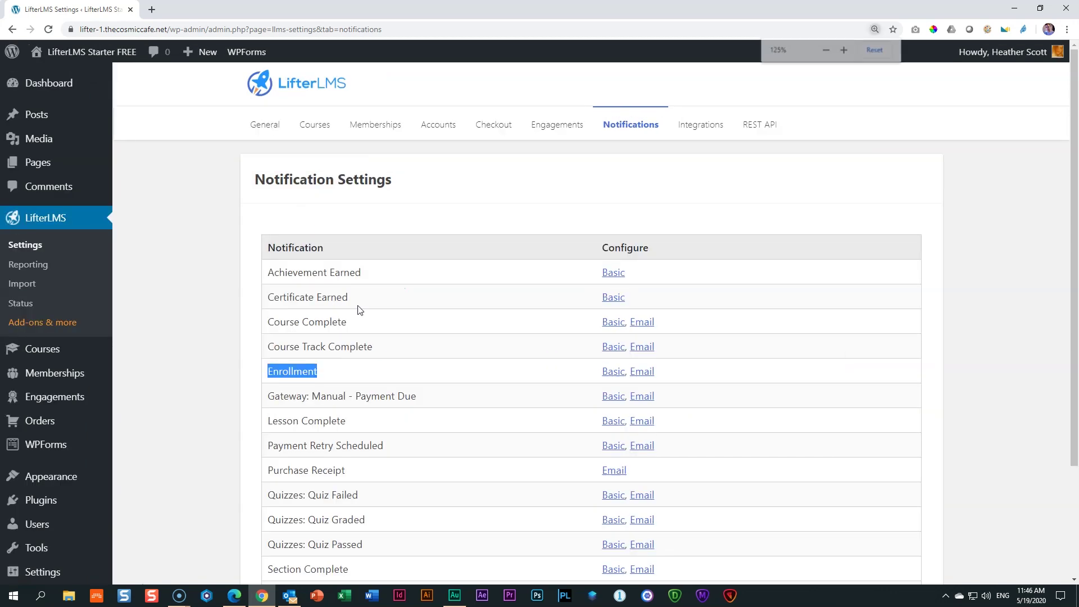
scroll(358, 305, down, 3)
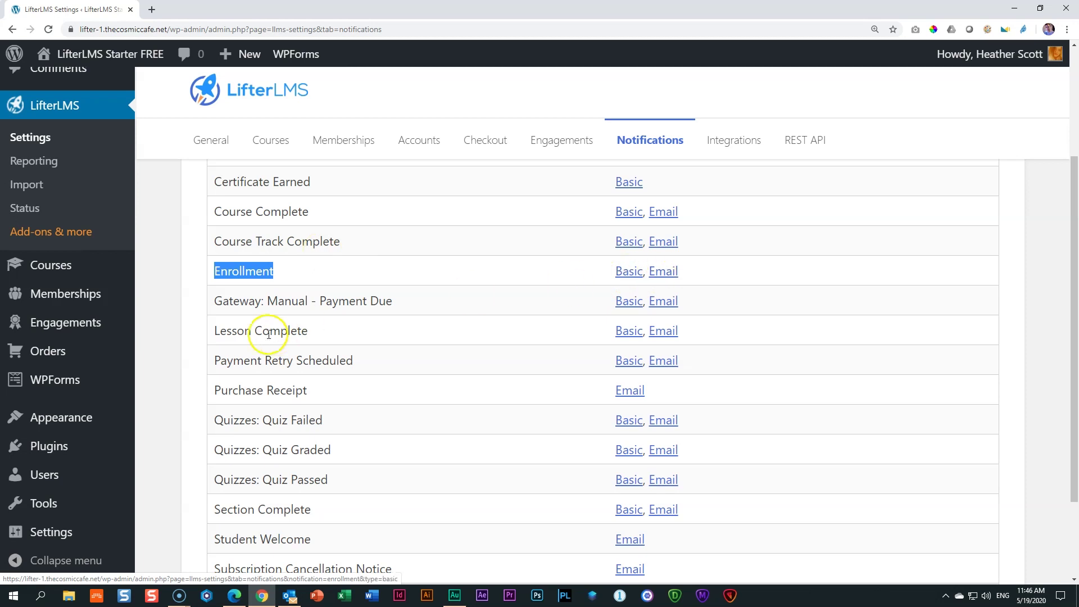
drag(216, 331, 309, 332)
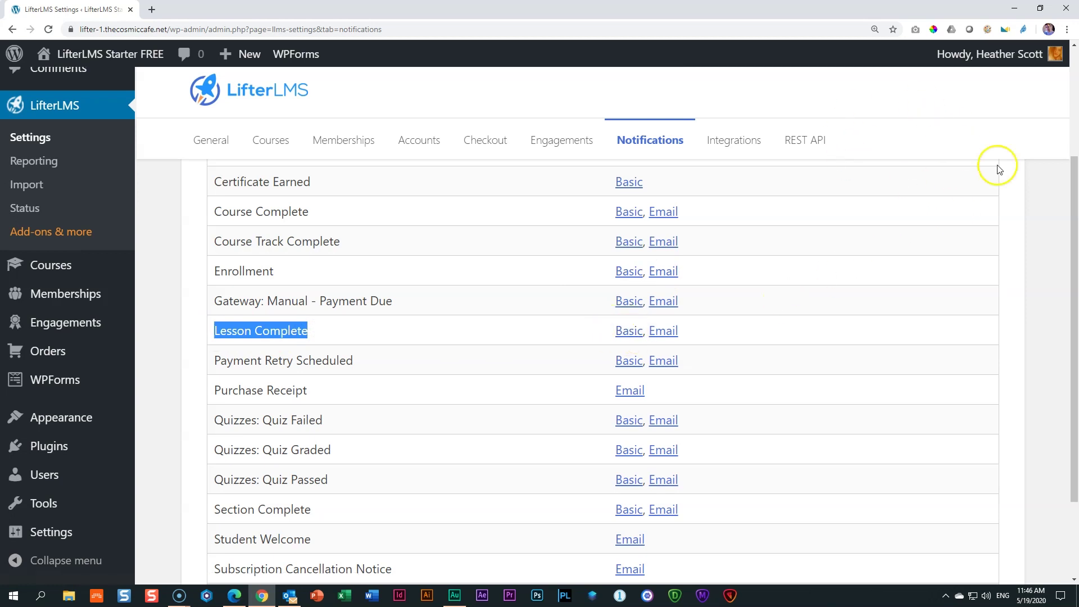
Glance at the welcome email in Outlook, then open the Lesson Complete Email settings
click(289, 596)
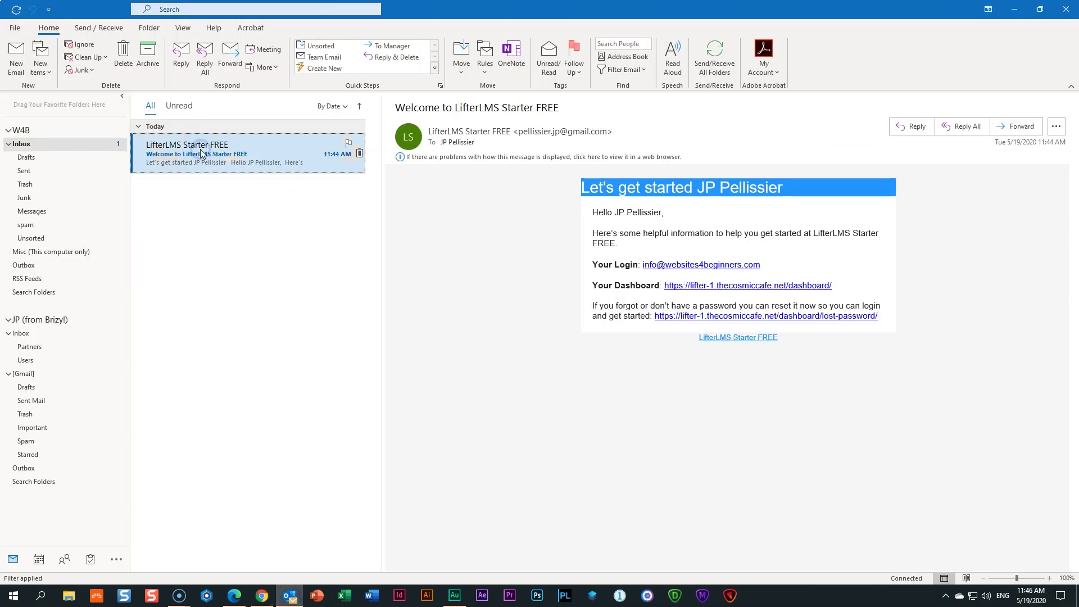
click(262, 596)
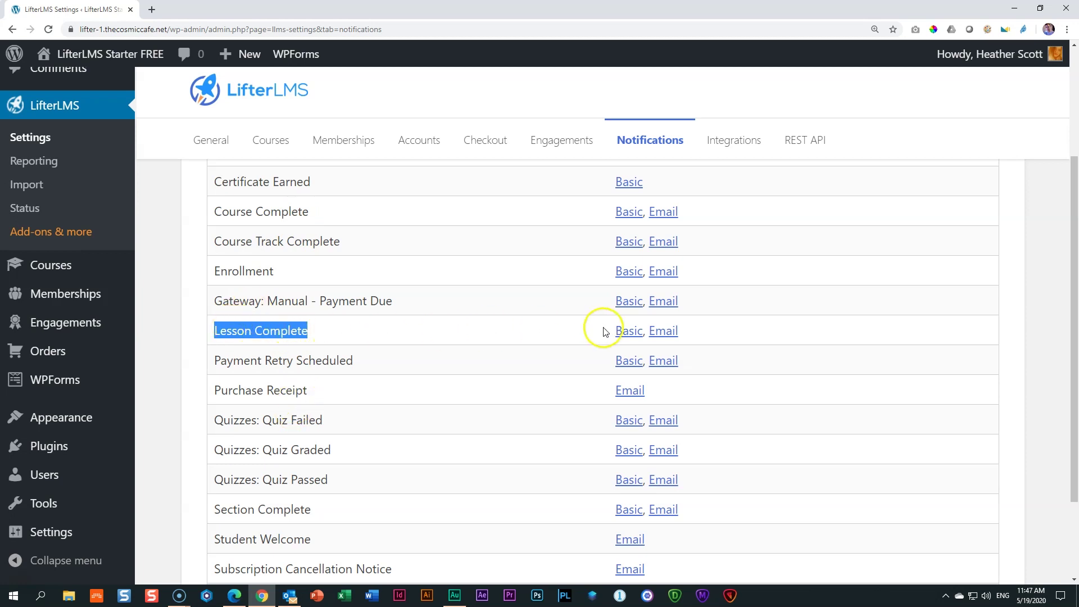
click(664, 332)
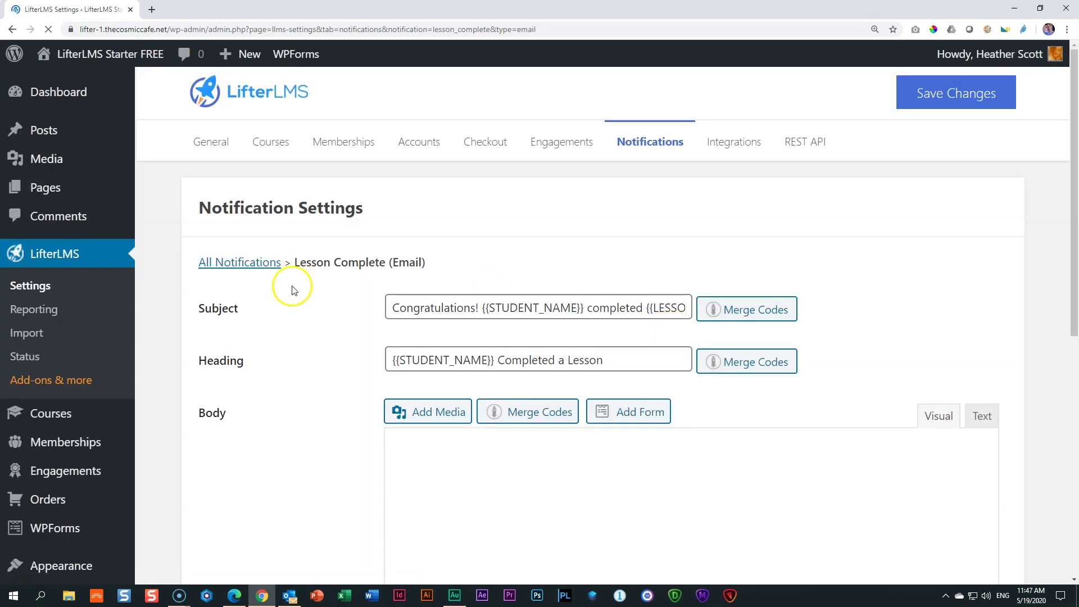
Compare the Lesson Complete email with the welcome email received in Outlook
click(288, 595)
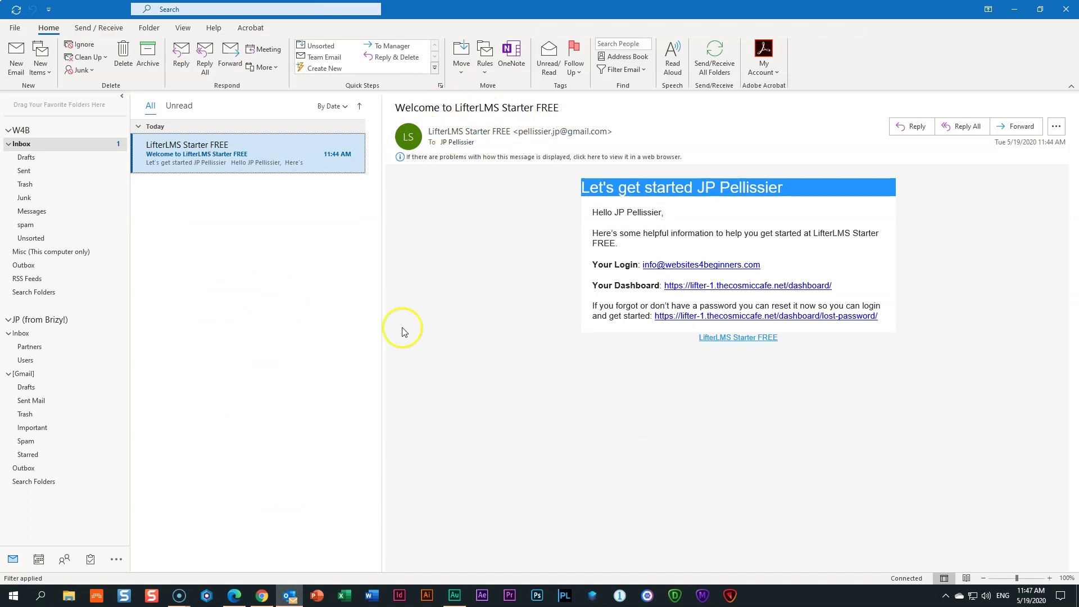
click(262, 596)
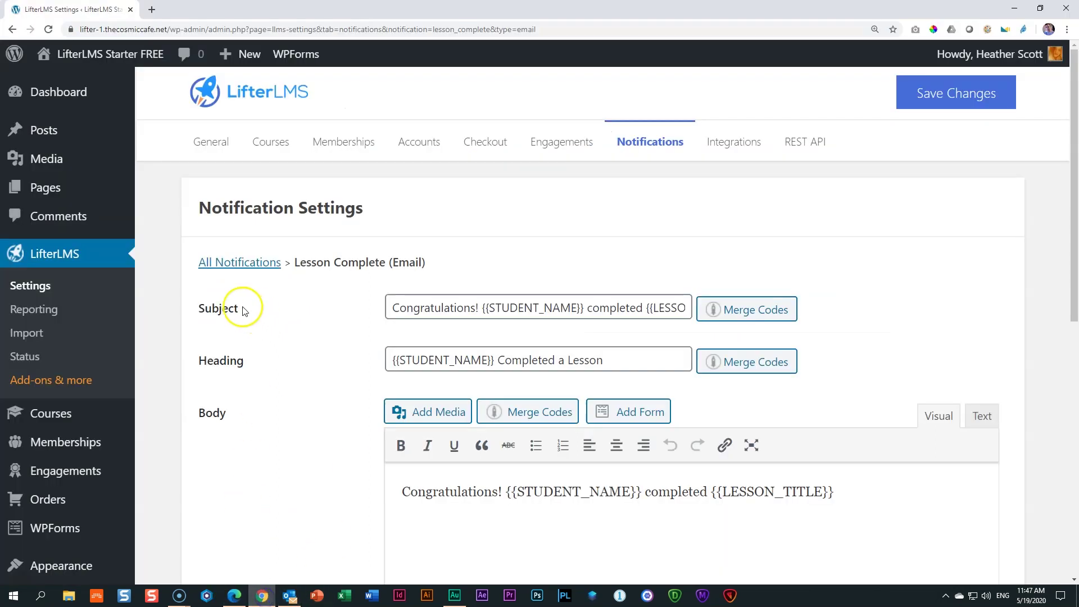
click(289, 595)
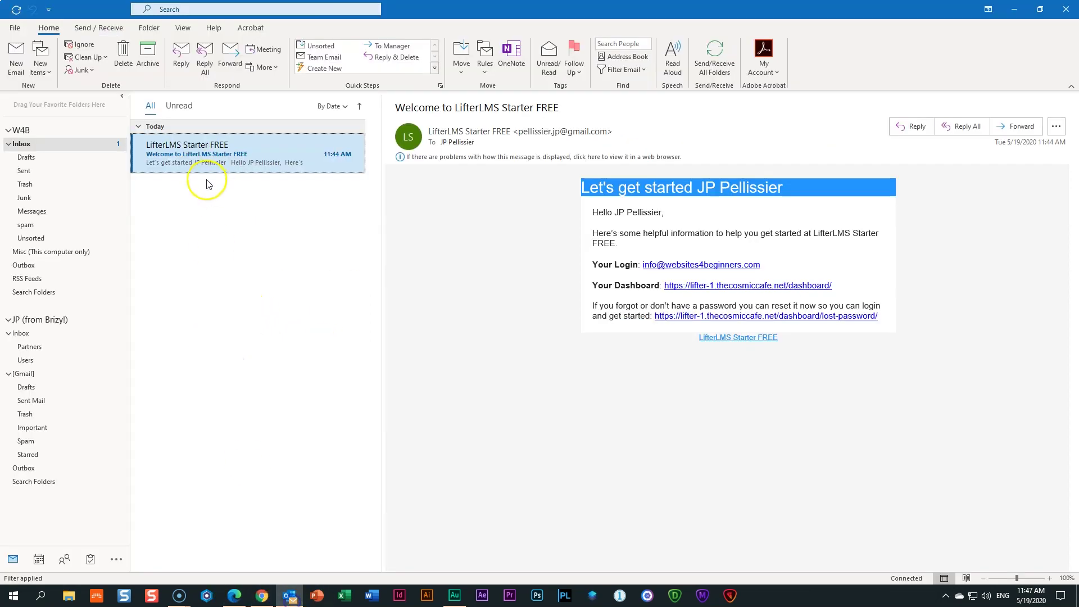
click(262, 596)
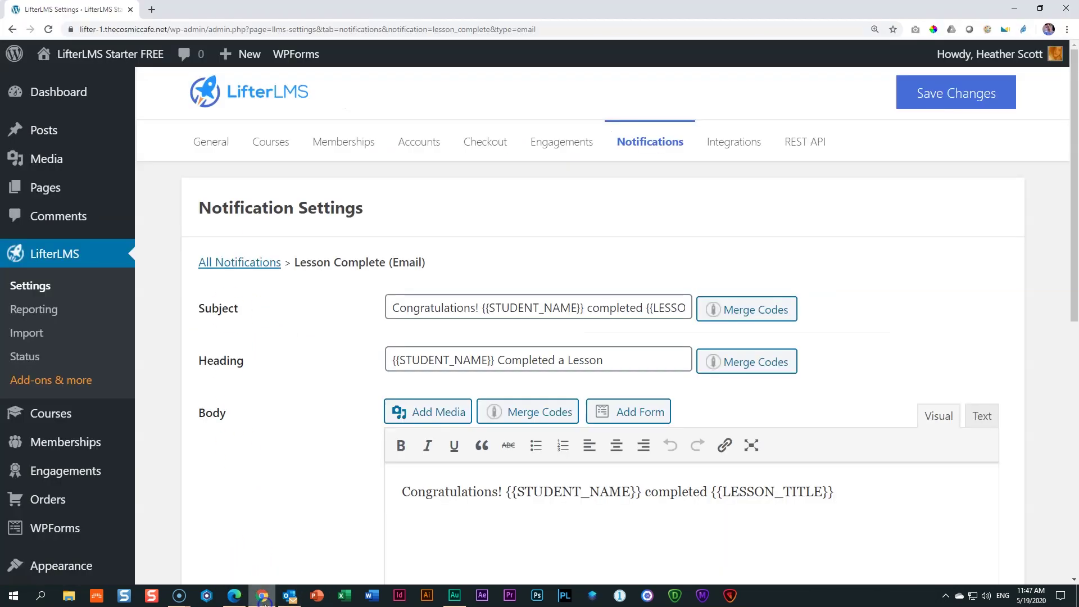
scroll(783, 293, down, 4)
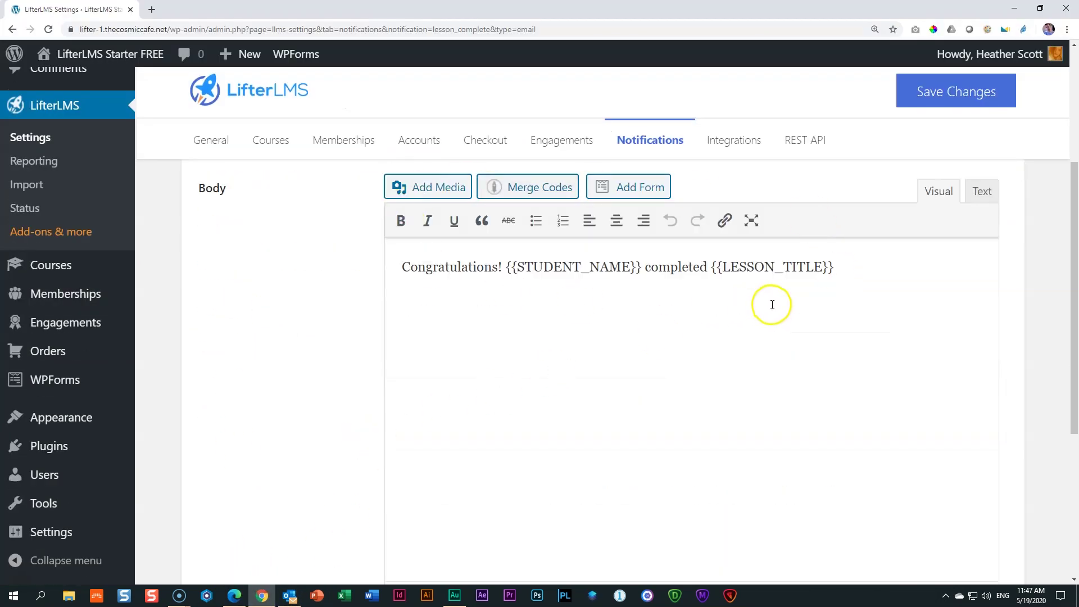
Review the email body's Merge Codes list without inserting any code
click(869, 264)
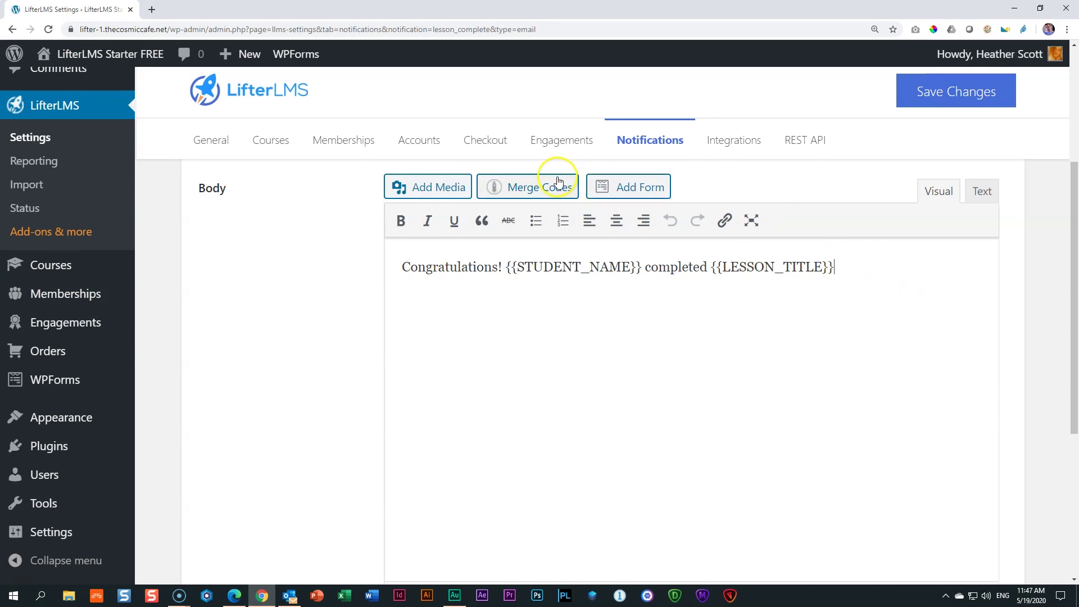
click(553, 187)
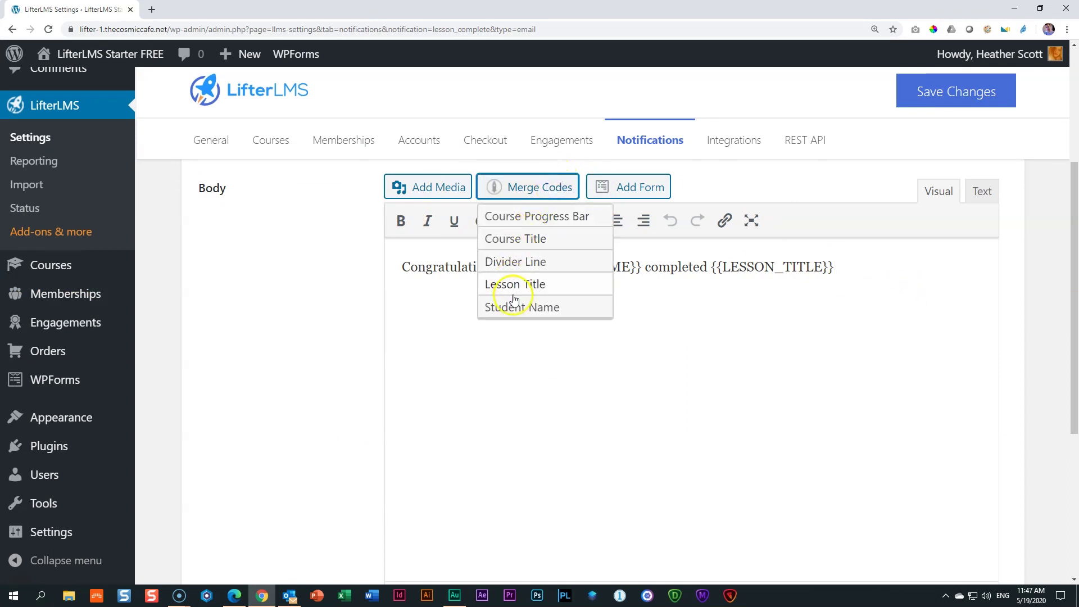
click(527, 192)
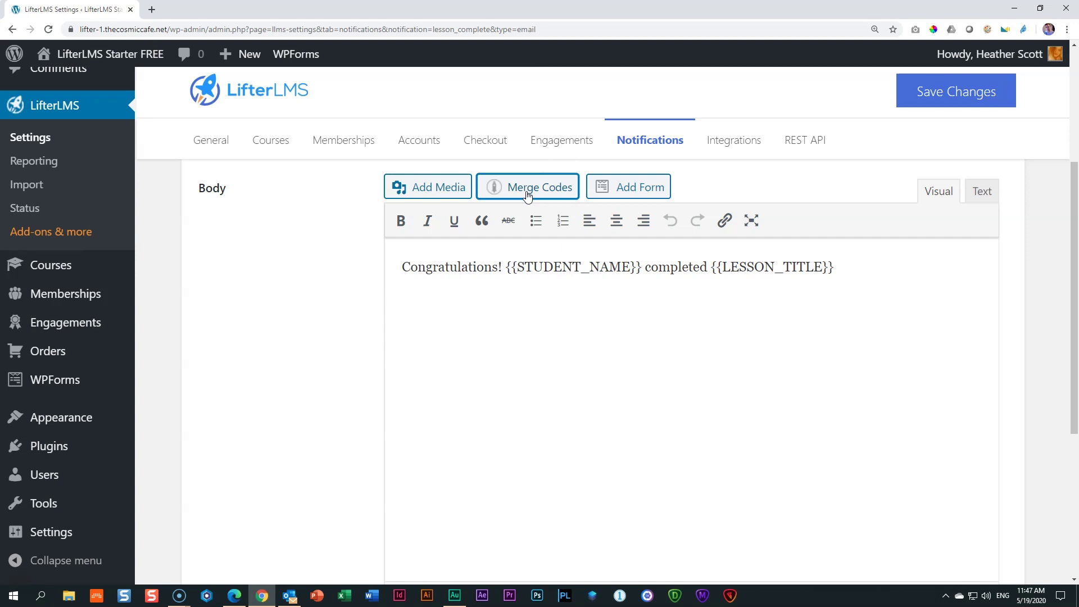
click(544, 259)
click(544, 262)
scroll(544, 267, down, 5)
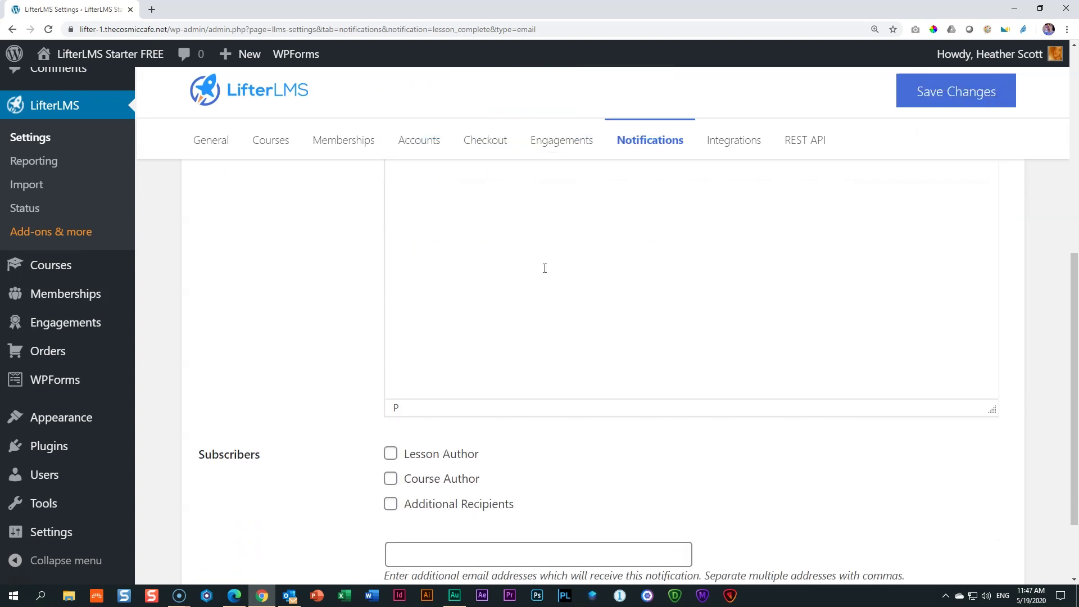
click(276, 391)
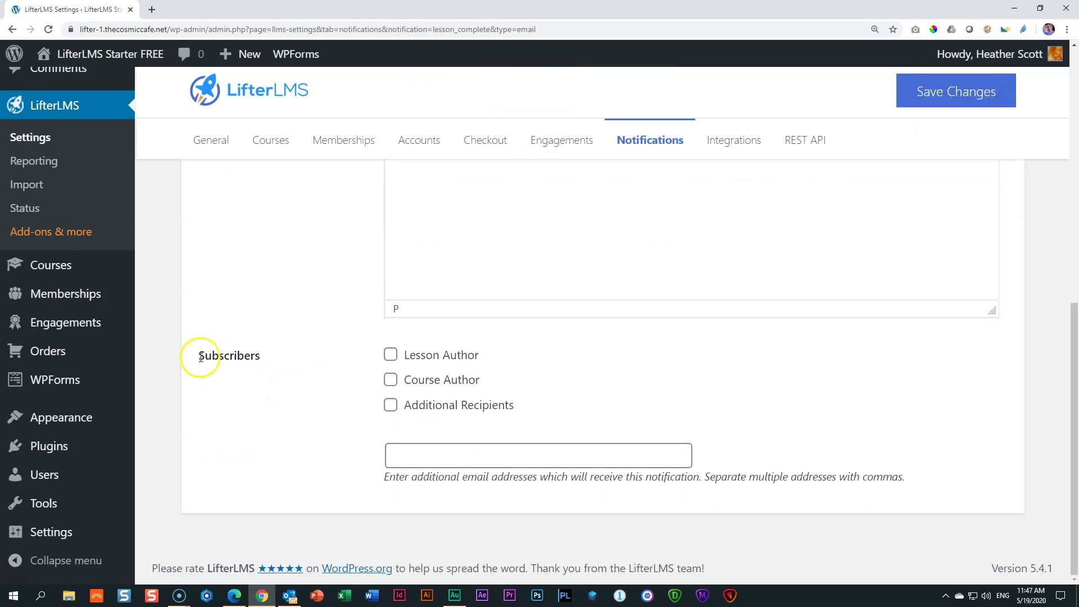
Highlight the Subscribers heading and toggle Lesson Author on, then off again
drag(194, 355, 262, 360)
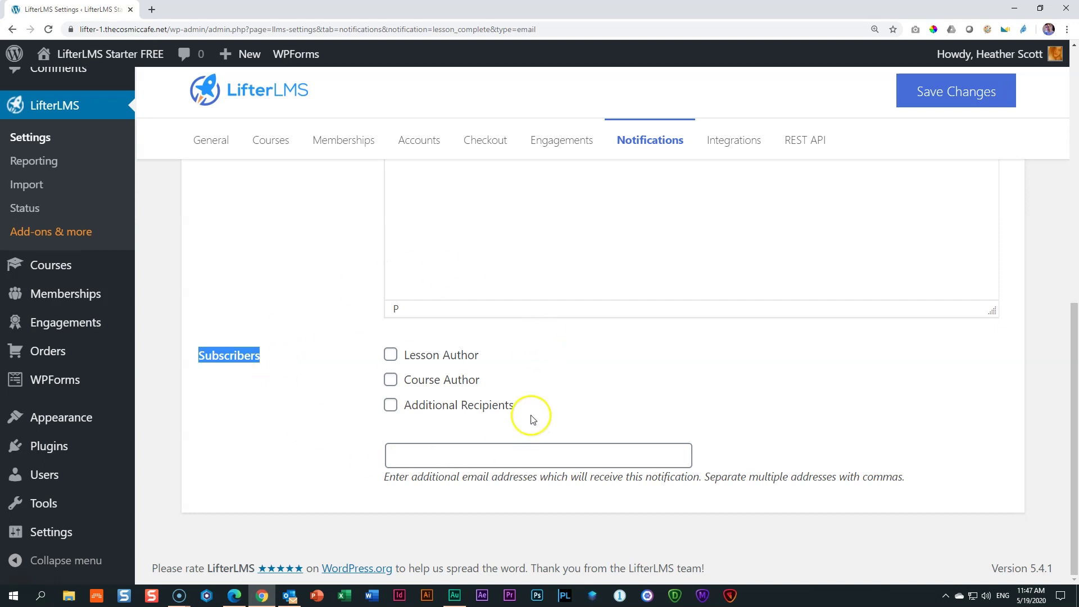
click(325, 365)
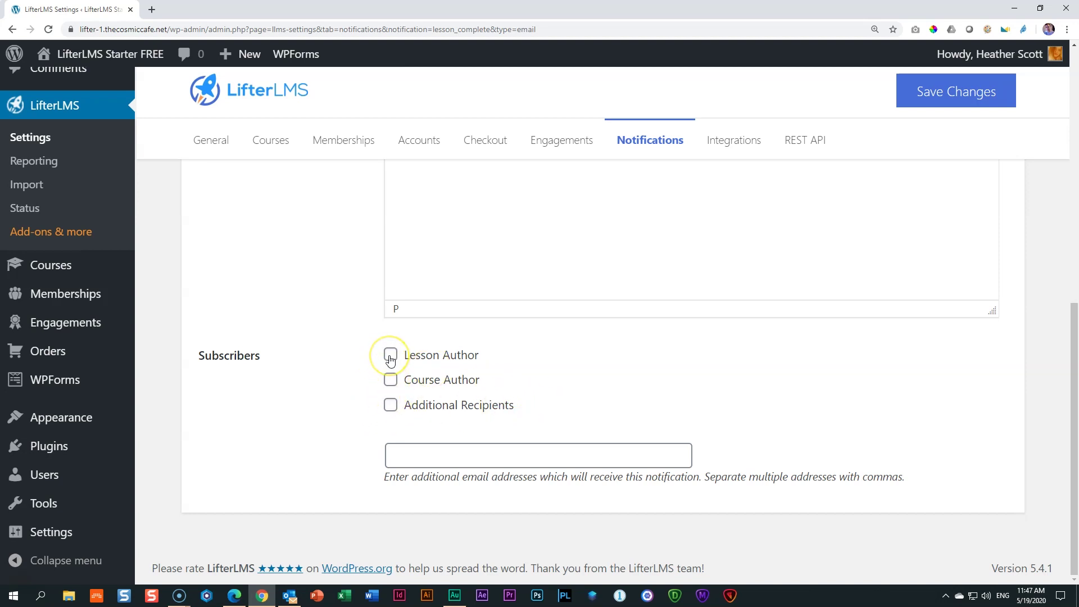
click(391, 355)
click(391, 355)
Return to the All Notifications list
scroll(540, 405, up, 4)
scroll(387, 413, down, 3)
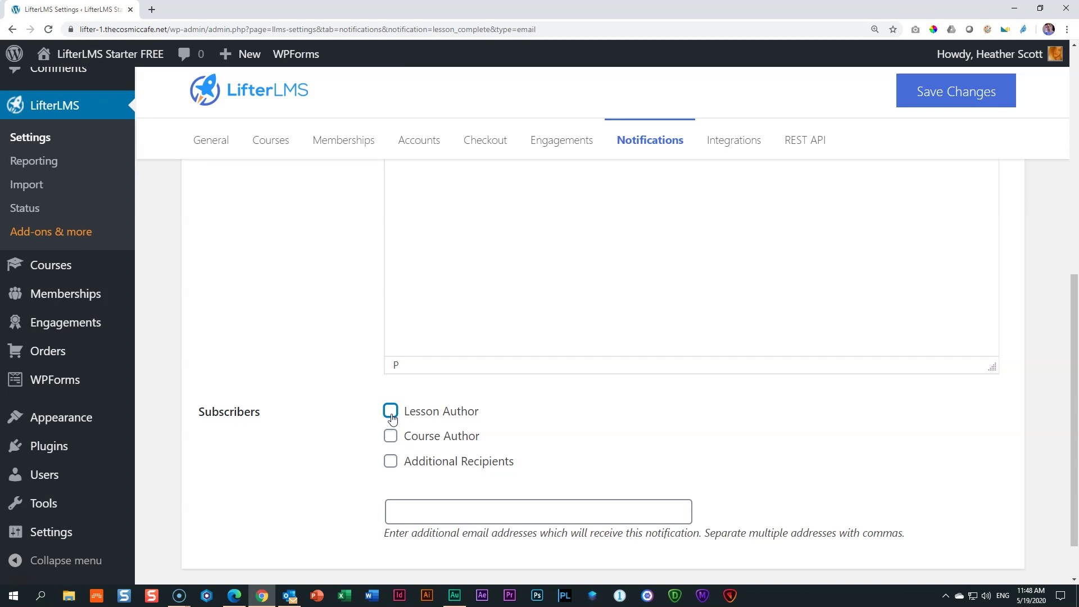
mouse_move(83, 326)
scroll(453, 417, up, 10)
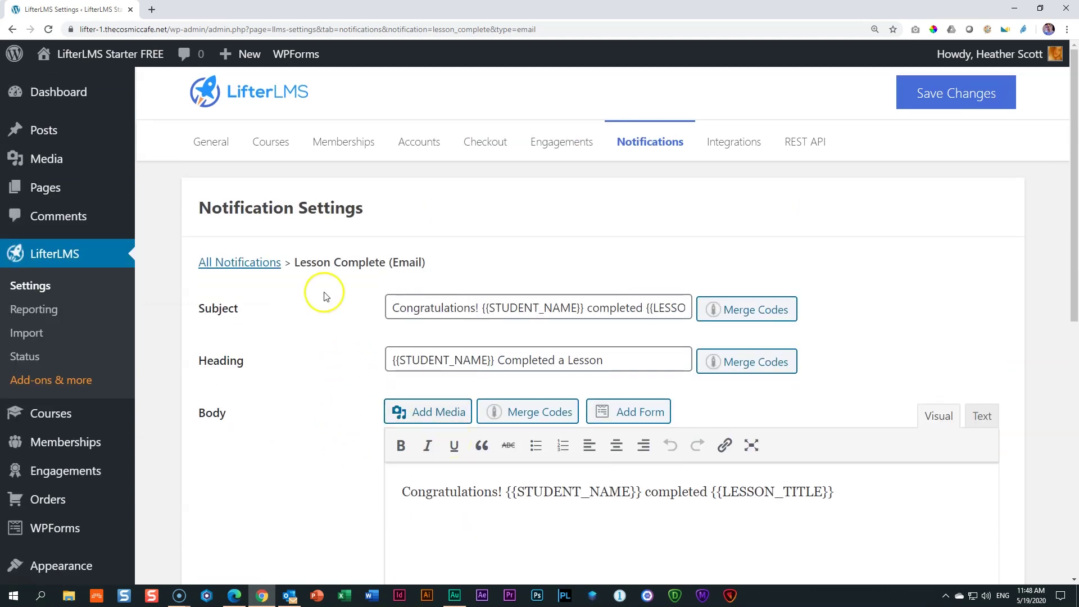
click(253, 262)
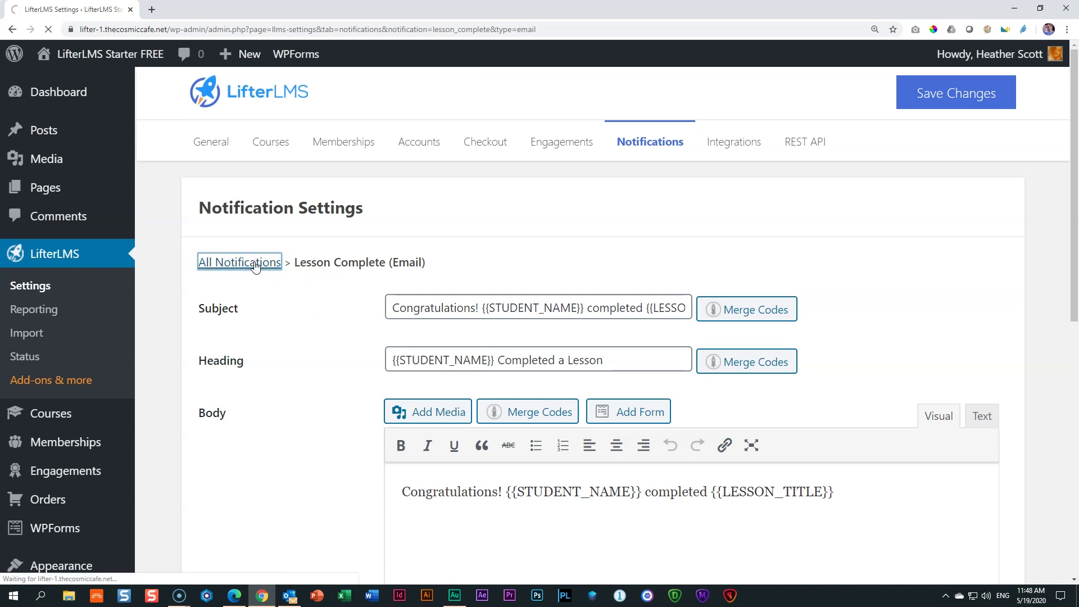
Open the Student Welcome email settings and highlight its Subscribers heading
scroll(491, 245, down, 8)
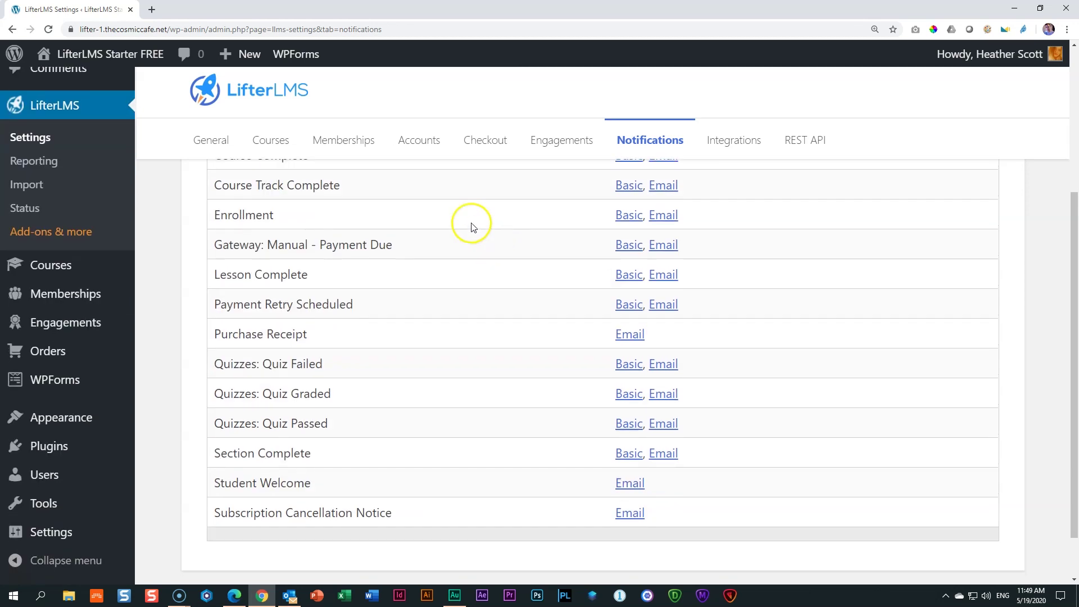
click(629, 426)
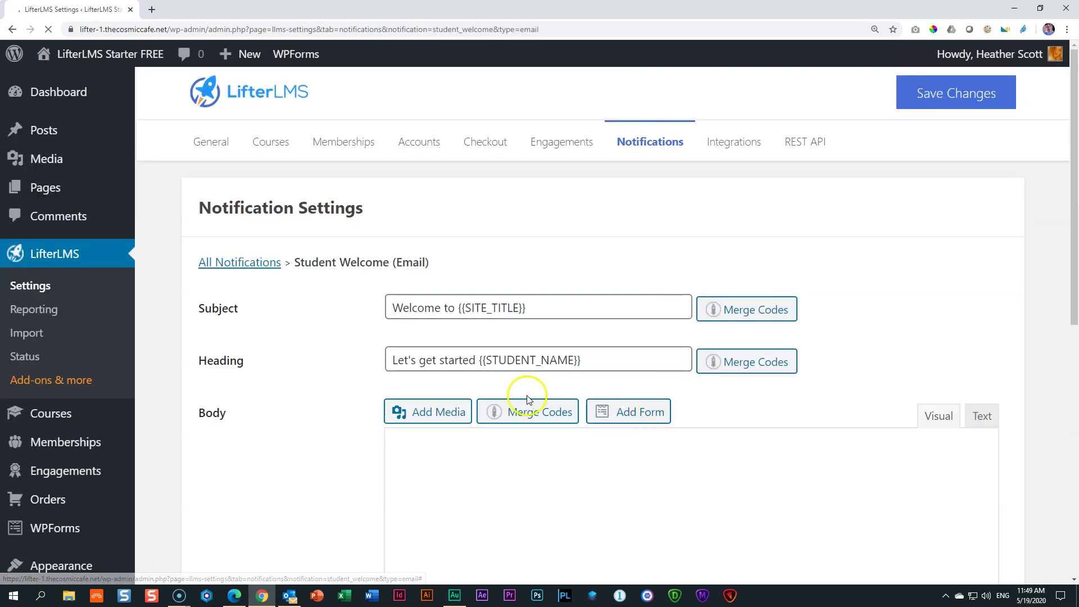
scroll(549, 330, down, 10)
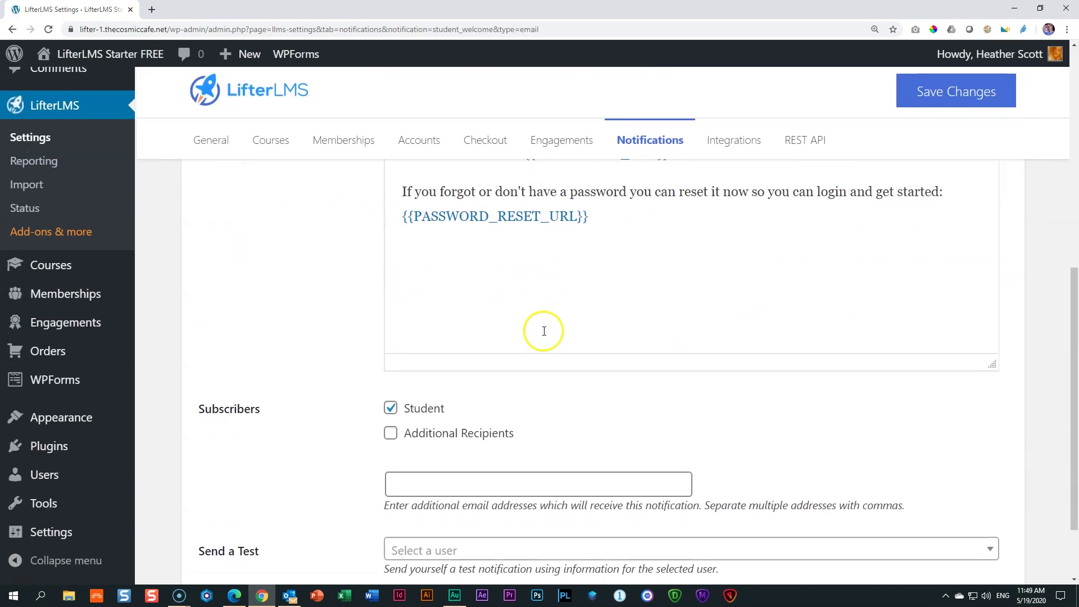
drag(198, 355, 264, 358)
click(494, 359)
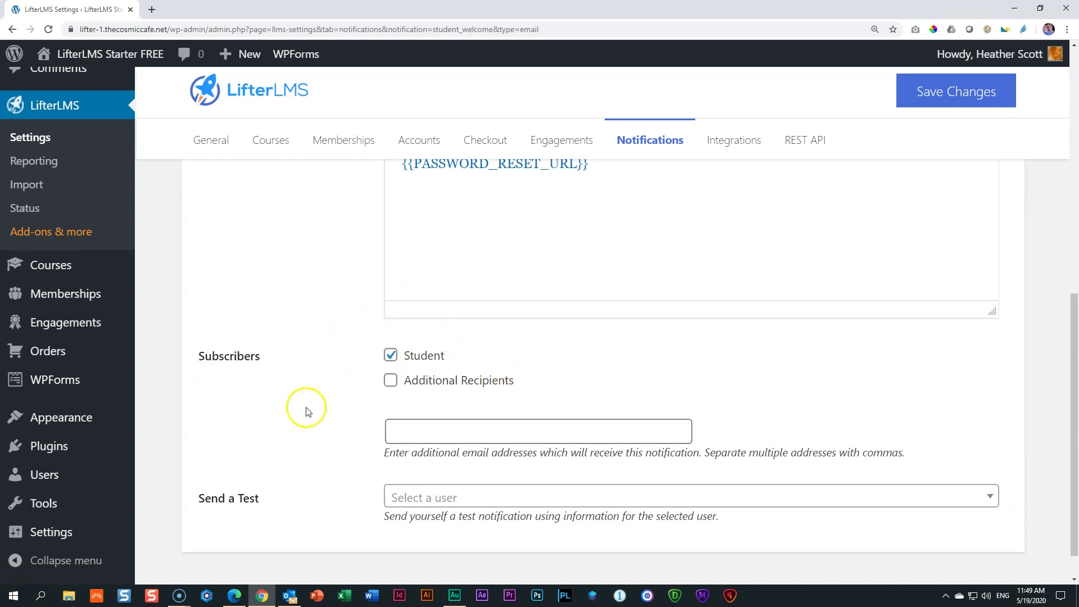
Compare the Student Welcome settings with the welcome email received in Outlook
click(288, 595)
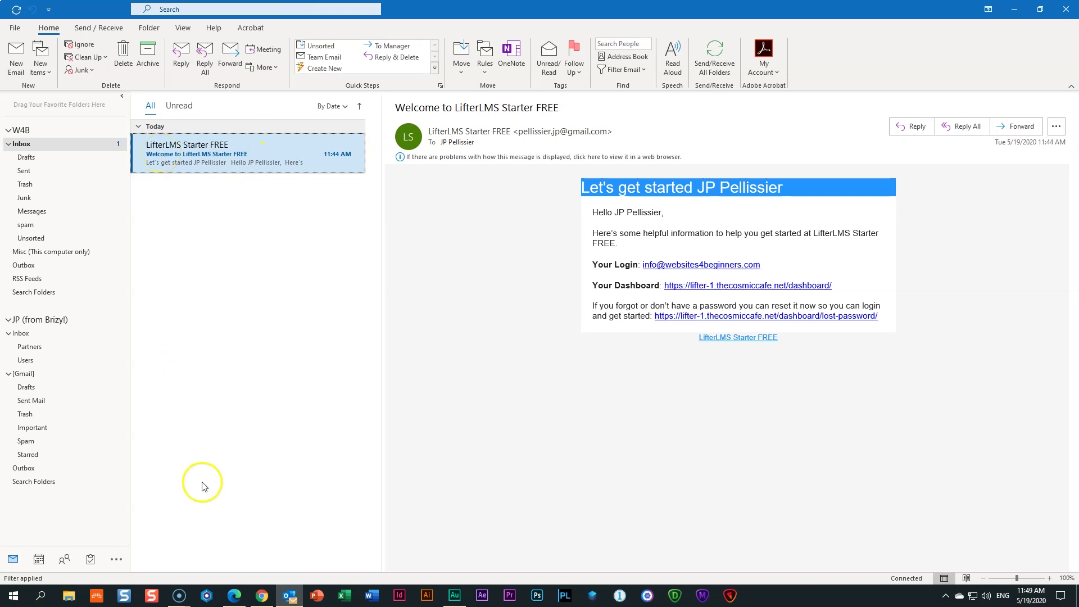
click(260, 595)
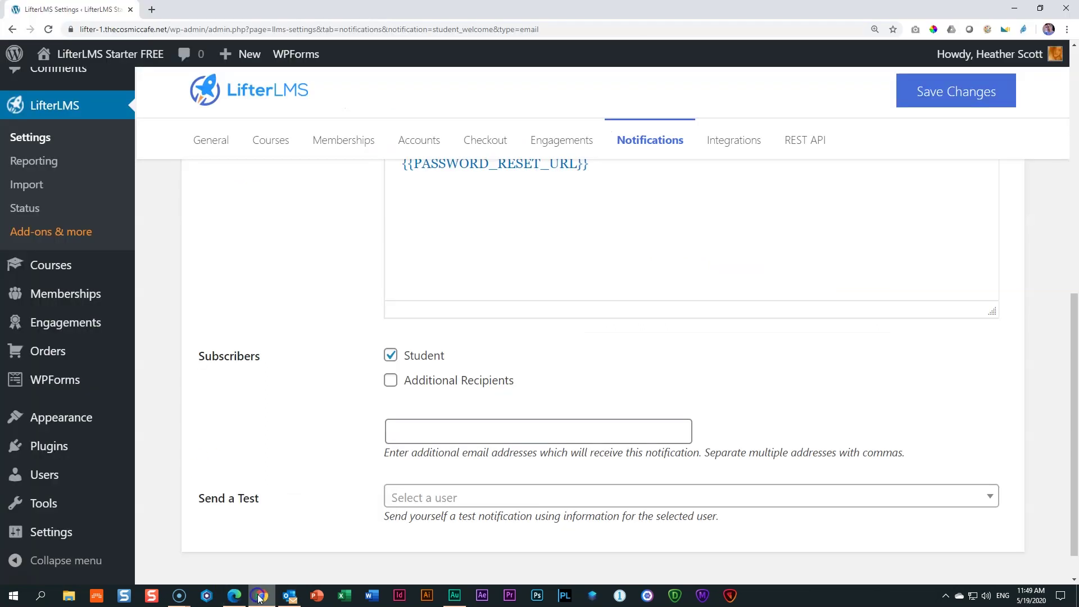
scroll(320, 414, up, 2)
ctrl+scroll(323, 417, up, 3)
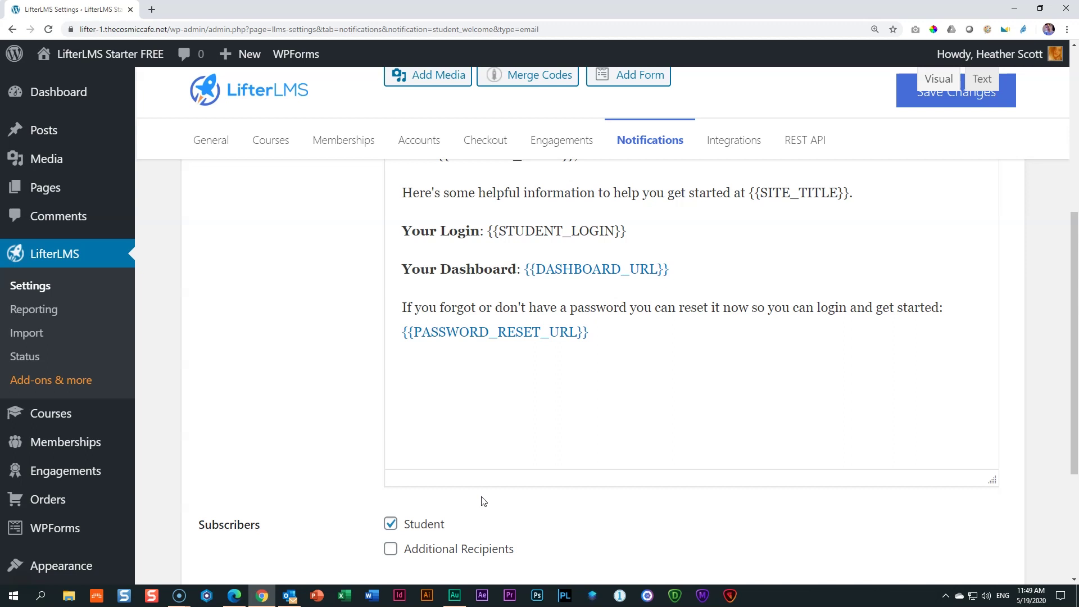
scroll(562, 393, up, 2)
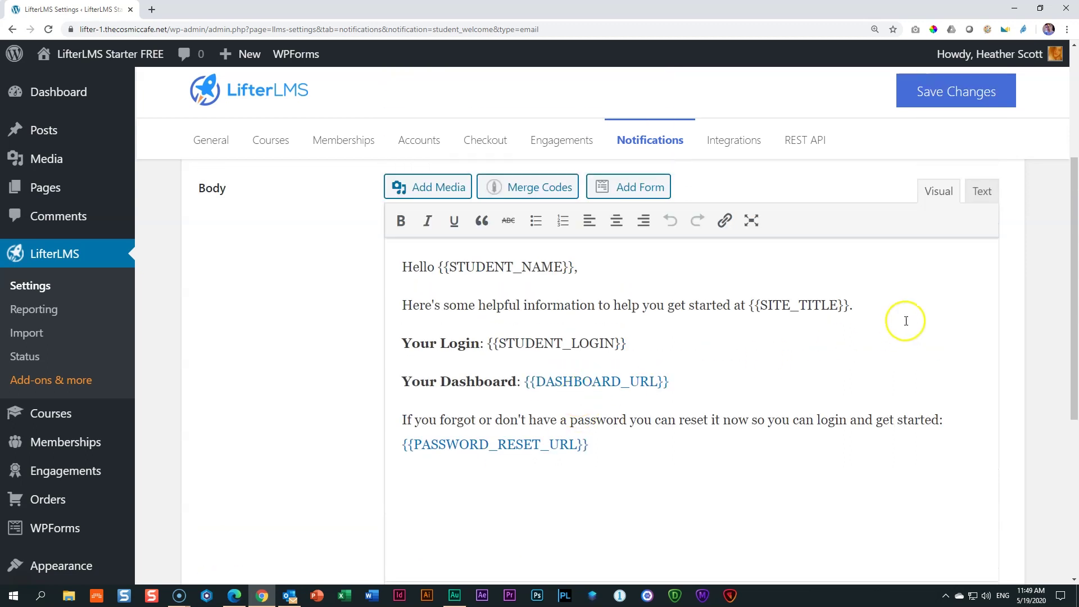
click(289, 595)
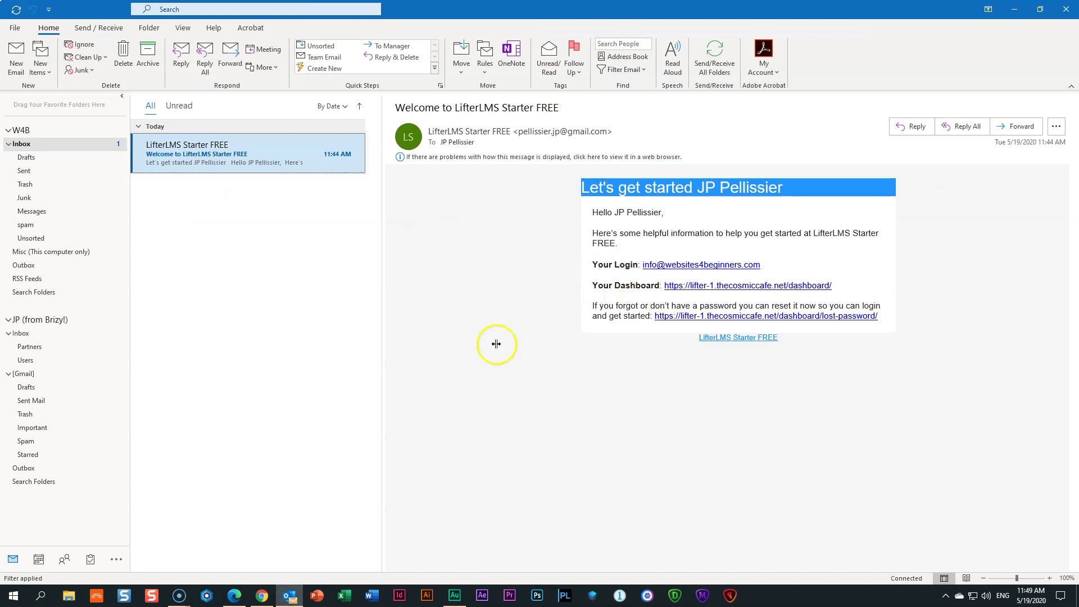
click(262, 595)
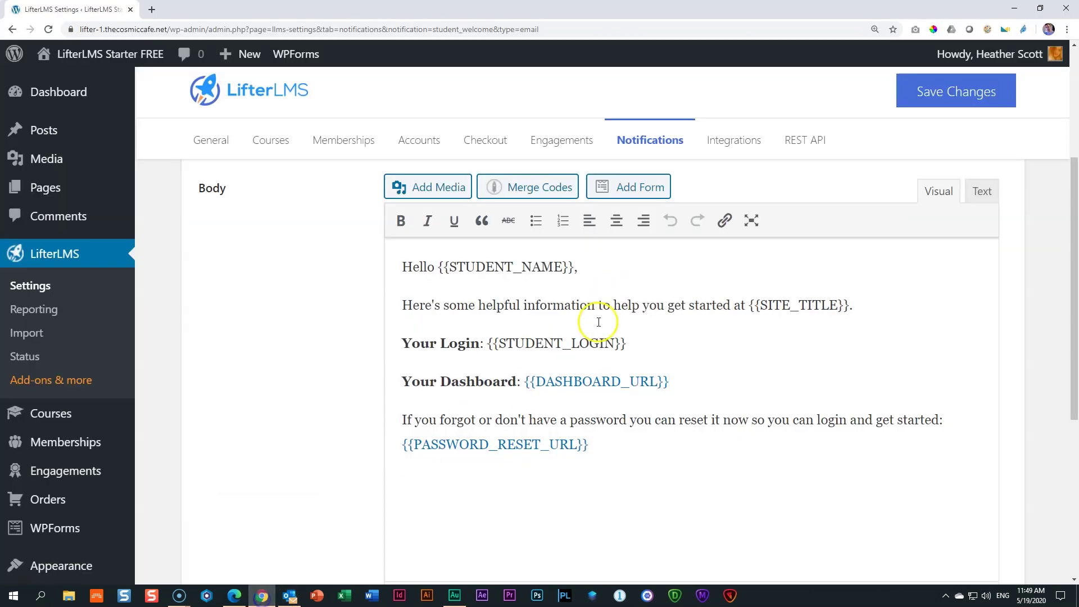
Select the Your Login and Your Dashboard lines, then open the Body's Merge Codes list
double_click(419, 343)
drag(522, 345, 717, 354)
drag(400, 381, 703, 387)
click(702, 387)
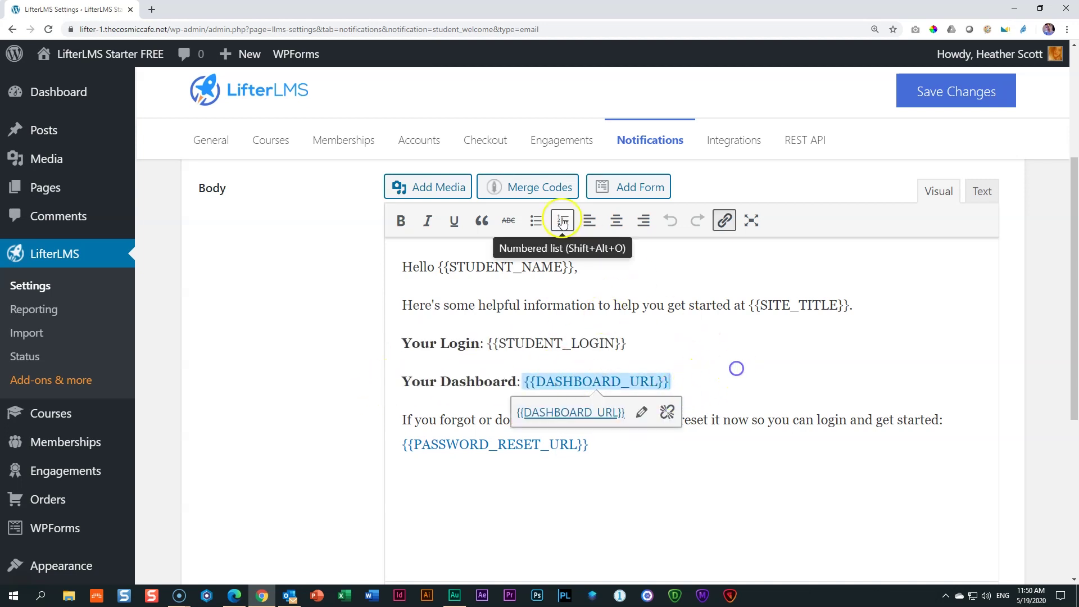
click(541, 188)
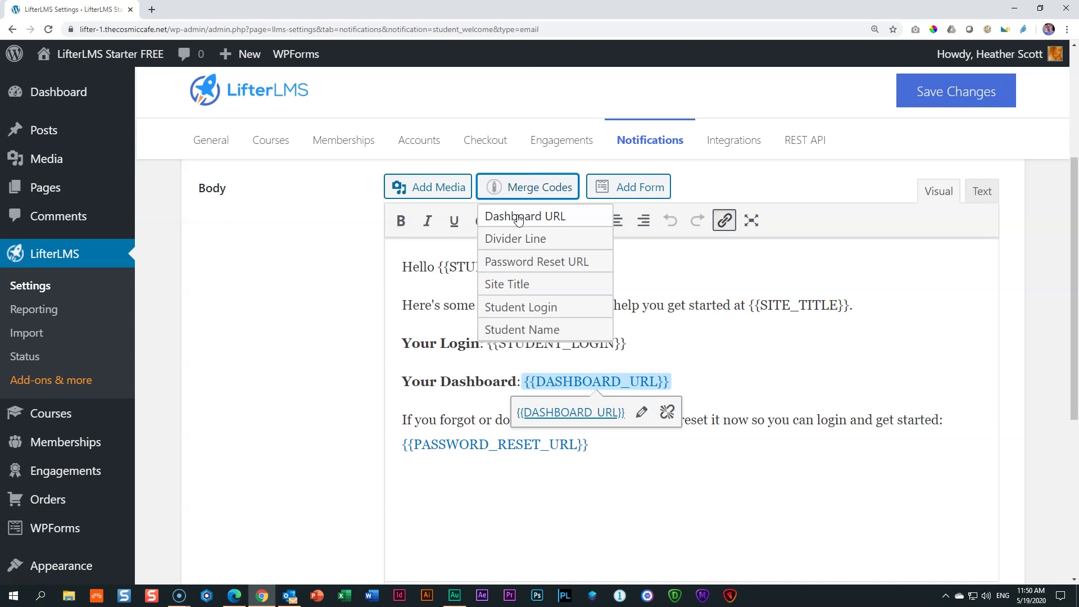
click(592, 247)
scroll(456, 393, up, 4)
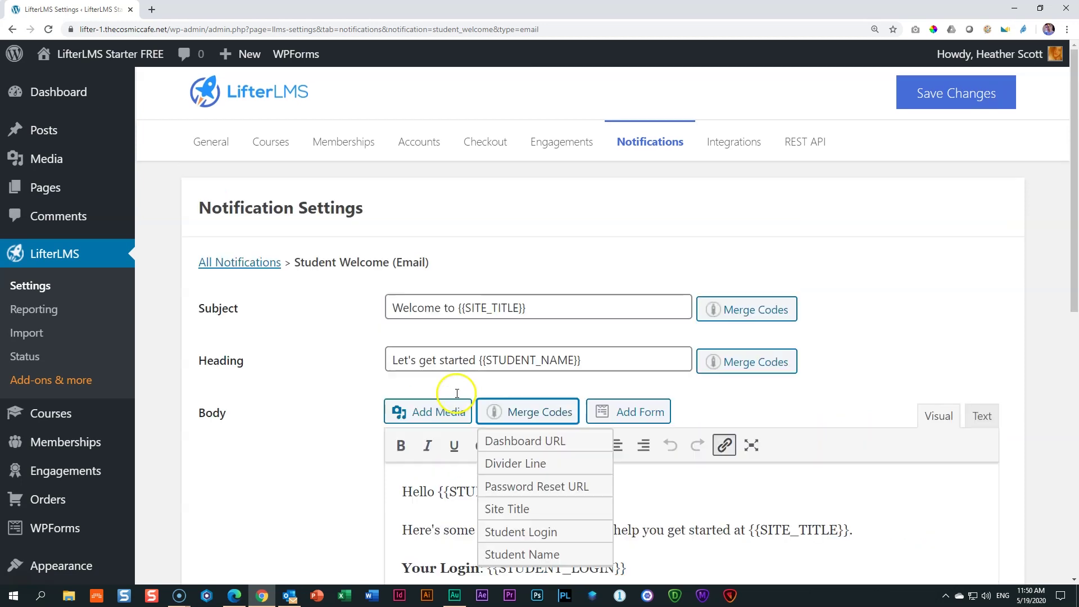
Open the Lesson Complete Basic pop-up settings and untick Student under Subscribers
click(264, 269)
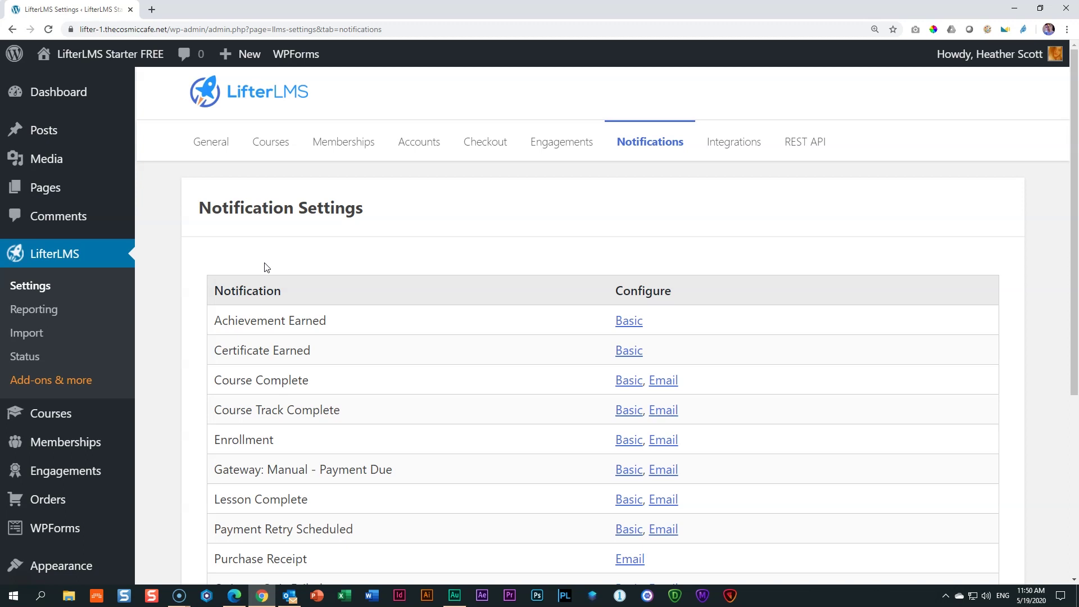
scroll(266, 268, down, 2)
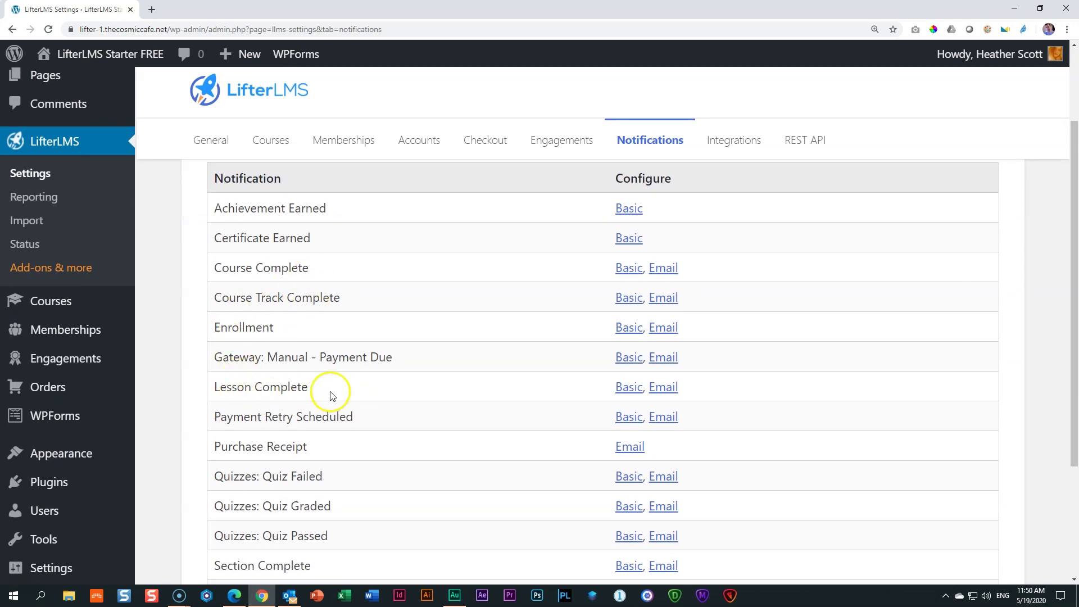
click(625, 392)
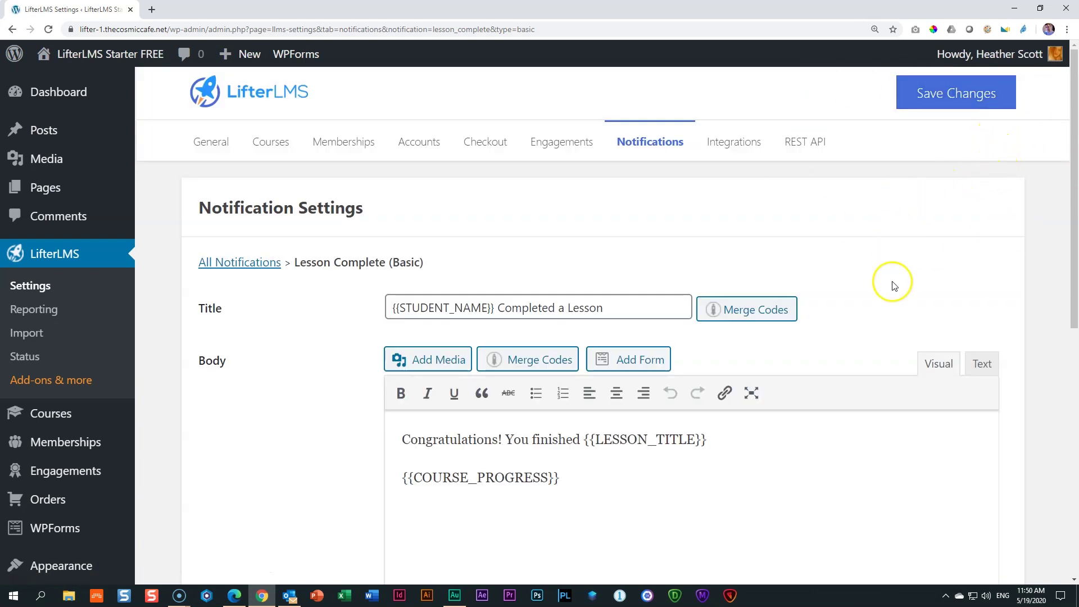
scroll(891, 282, down, 7)
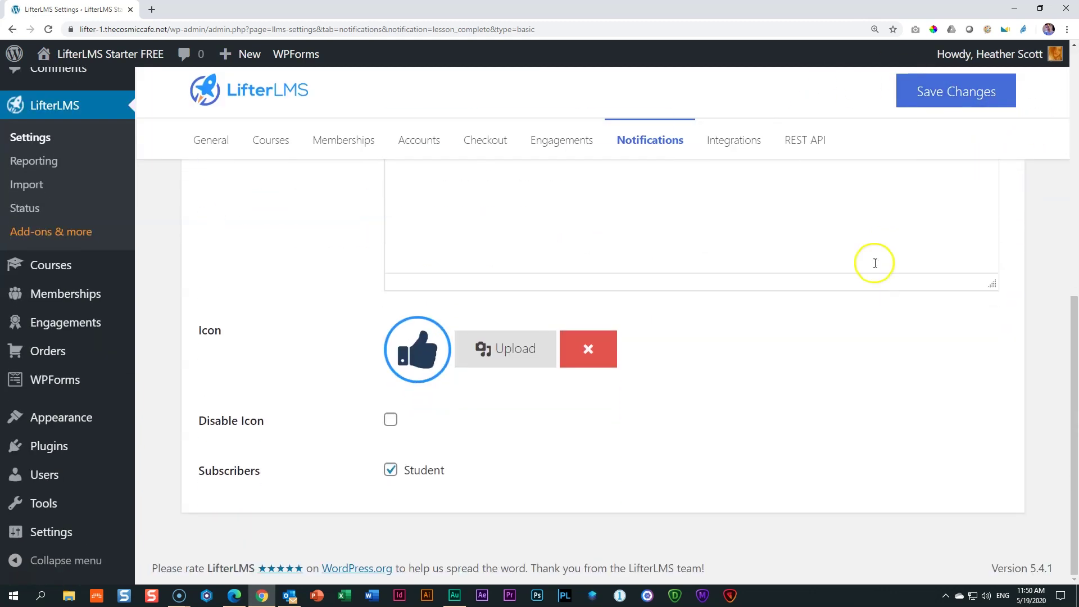
click(408, 471)
click(390, 470)
In Edge, mark the Rocco lesson complete, then return to the pop-up notification settings
click(234, 595)
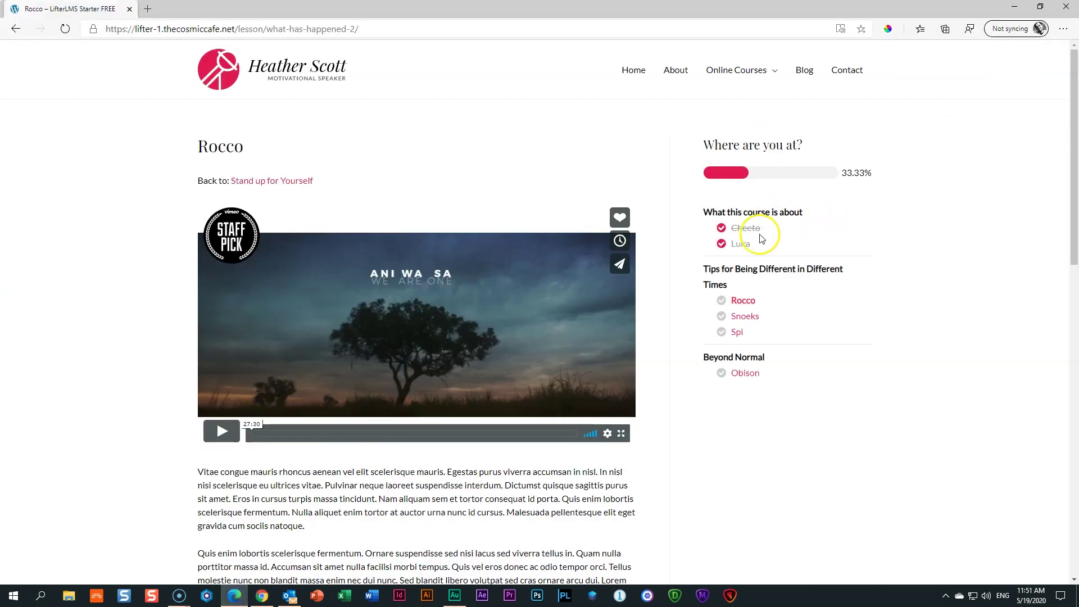
scroll(691, 286, down, 20)
click(417, 383)
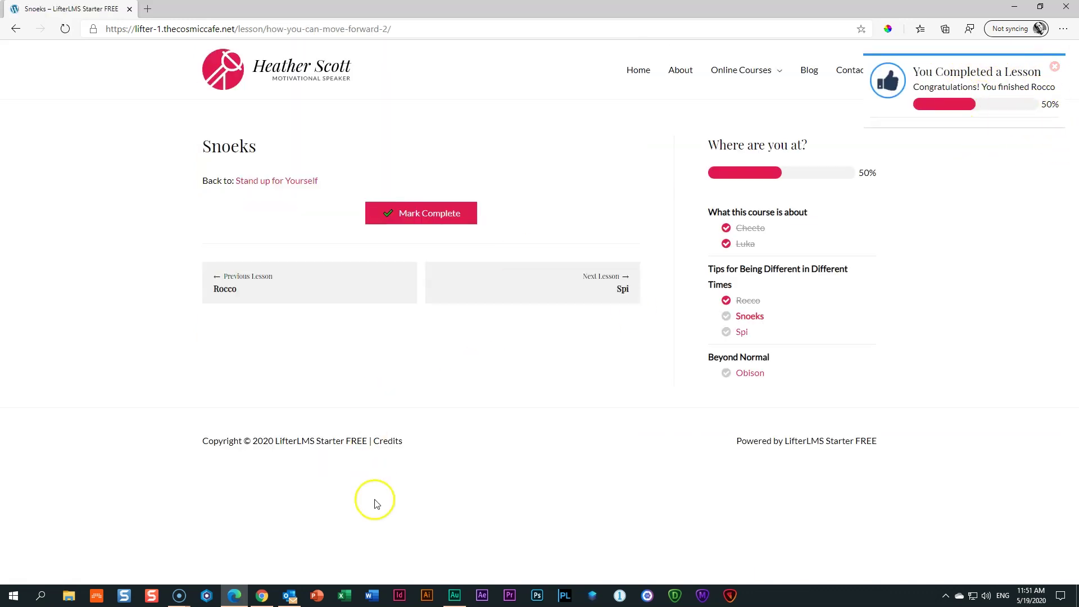
click(263, 597)
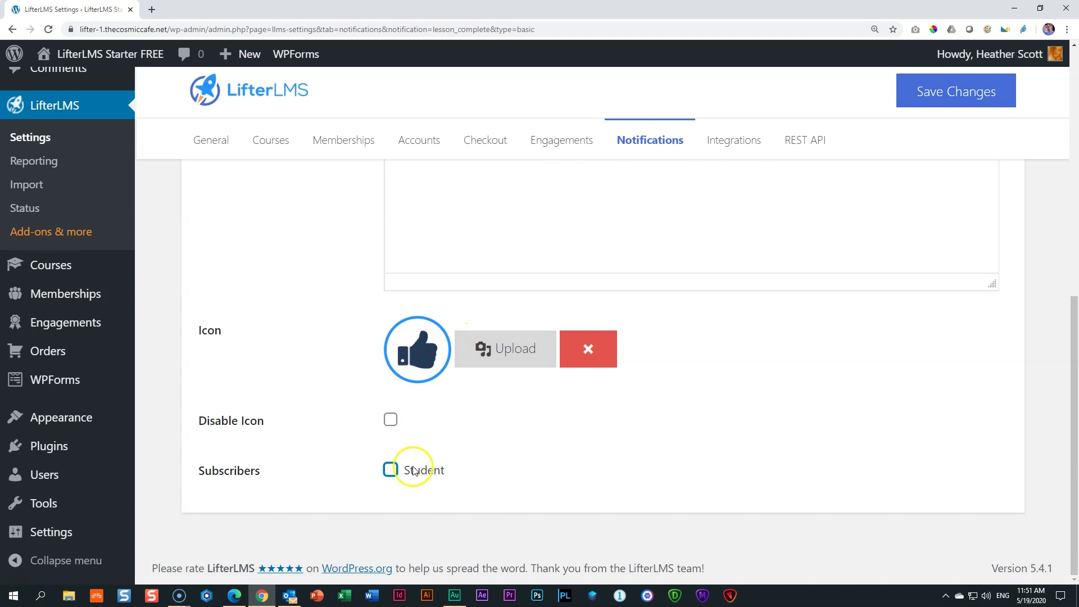
Re-tick Student under Subscribers, save the Lesson Complete pop-up settings, and return to All Notifications
click(410, 475)
scroll(608, 457, up, 5)
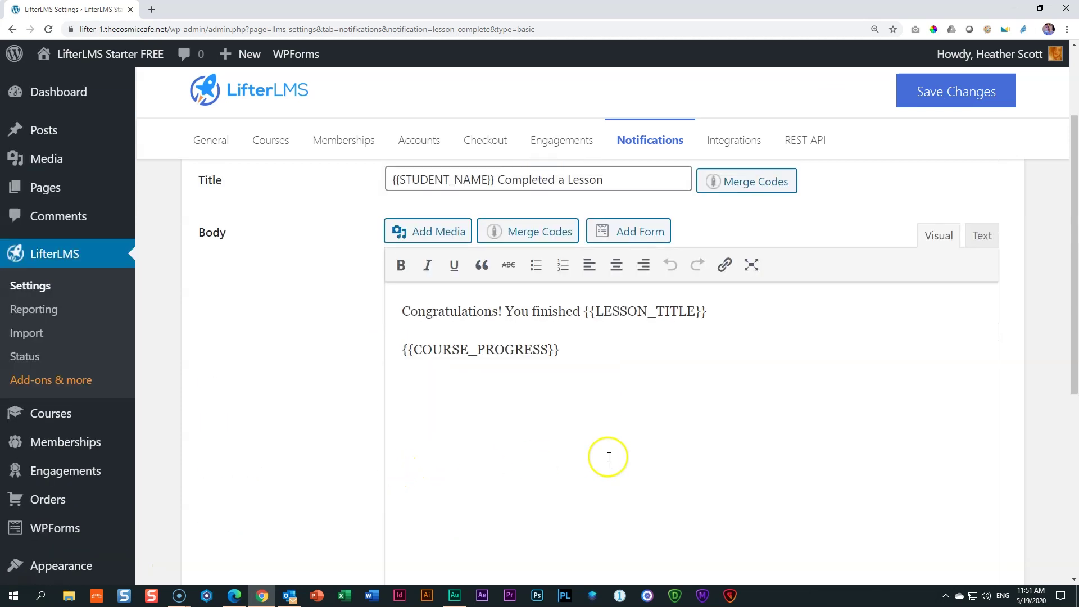
scroll(609, 457, up, 2)
click(931, 104)
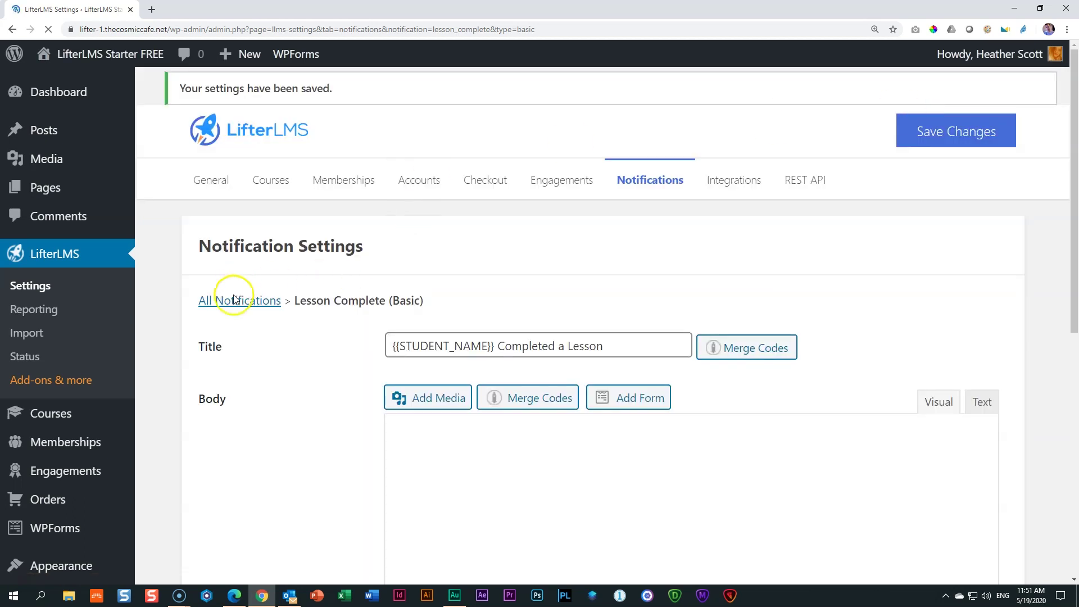
click(233, 299)
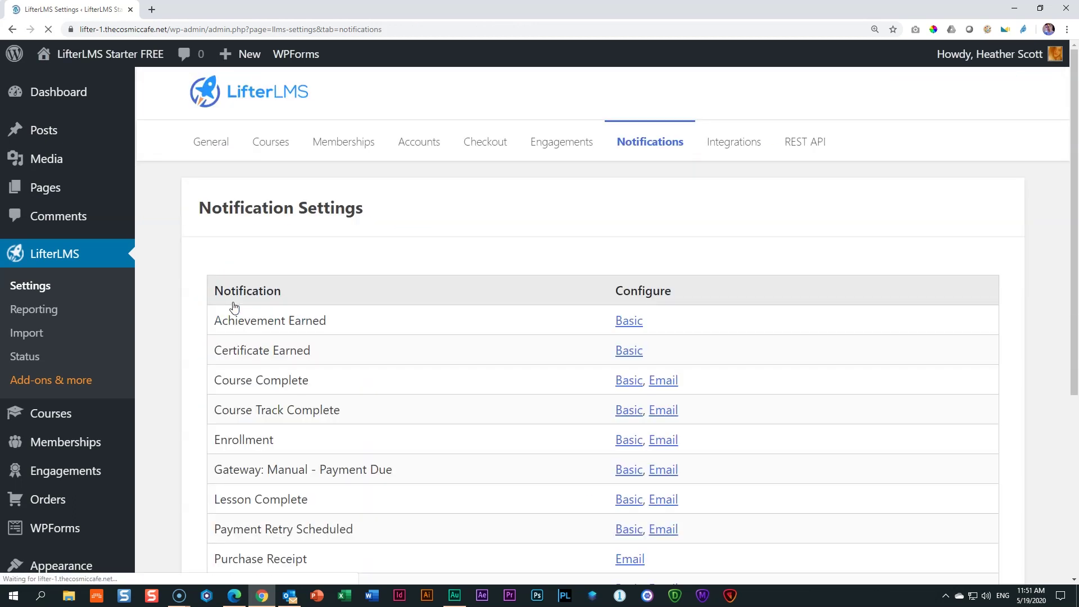
scroll(275, 292, down, 3)
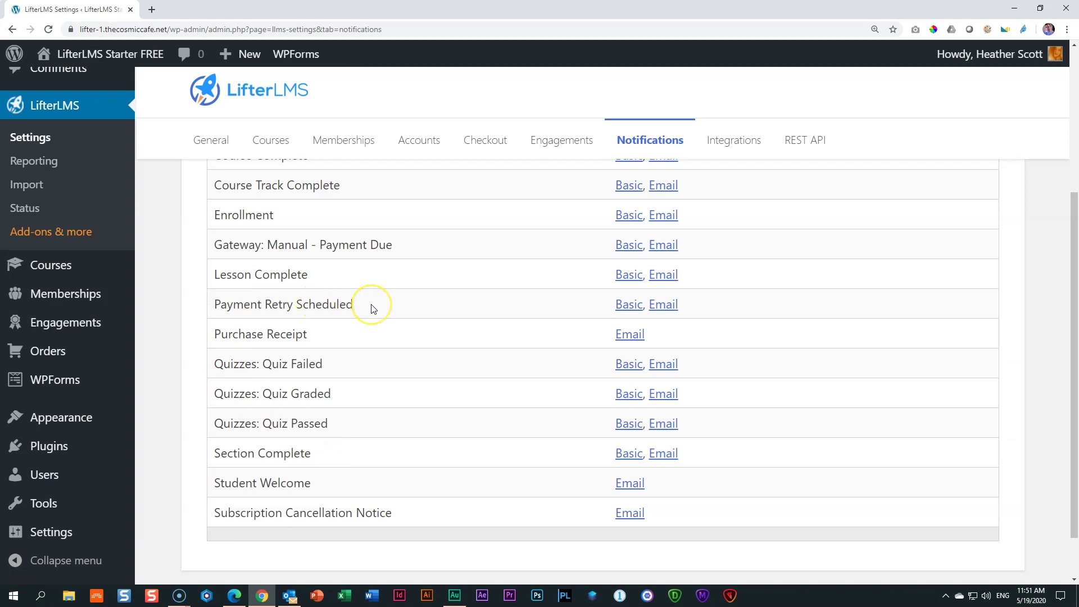
scroll(371, 308, up, 1)
scroll(371, 308, up, 1)
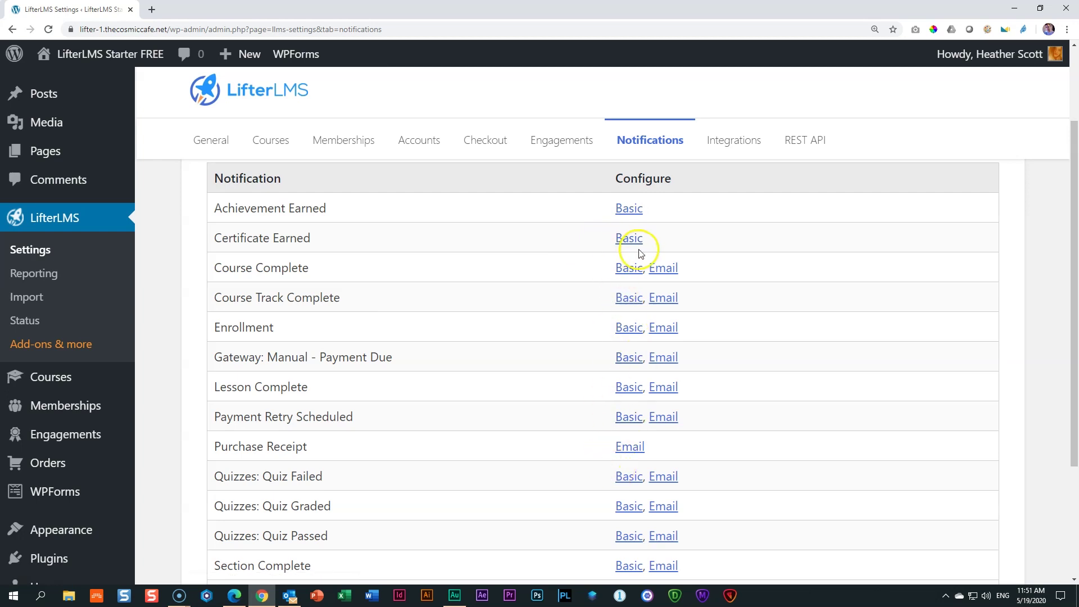
Check the Snoeks lesson page and the Outlook welcome email, then return to the notification list
click(231, 594)
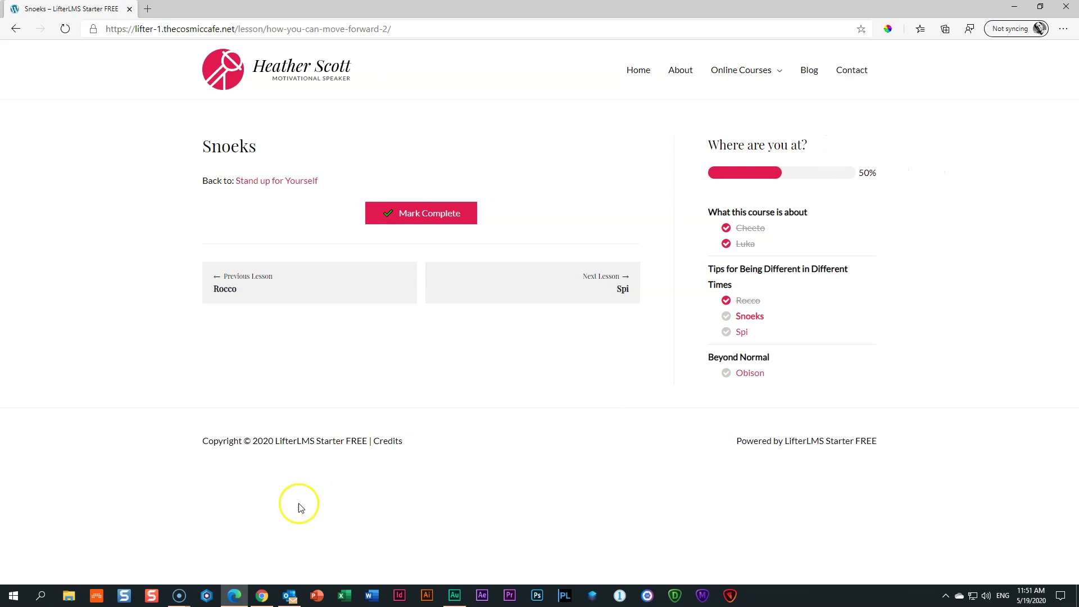
click(262, 595)
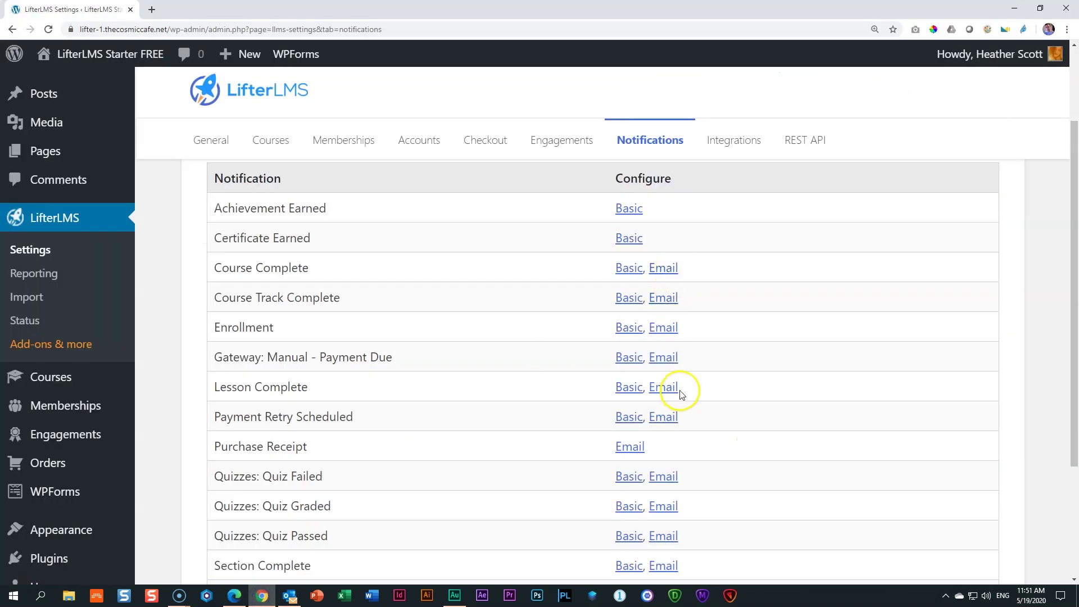
click(289, 596)
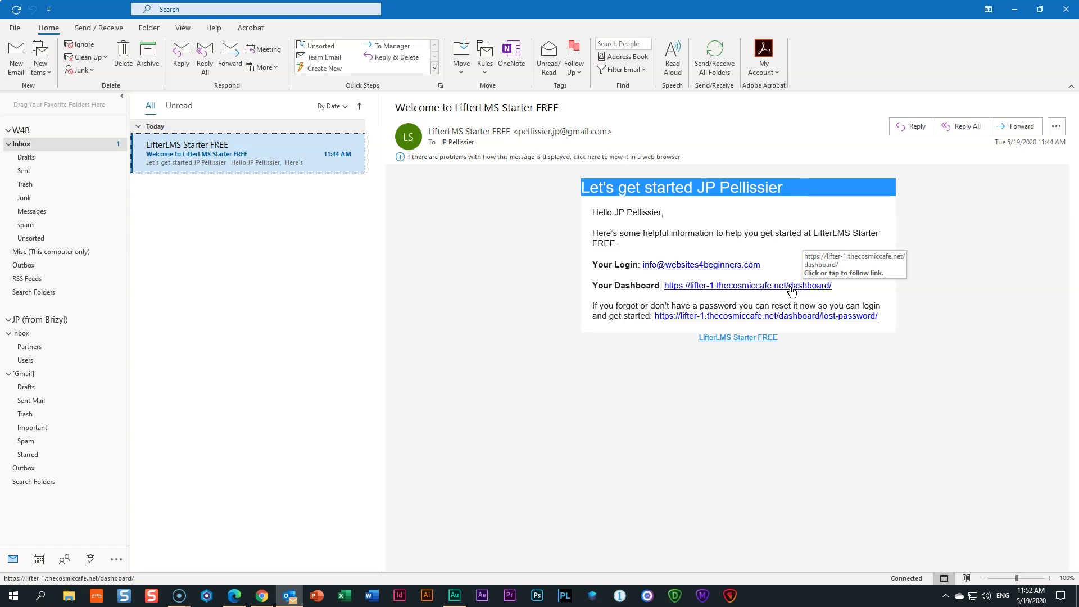
click(259, 597)
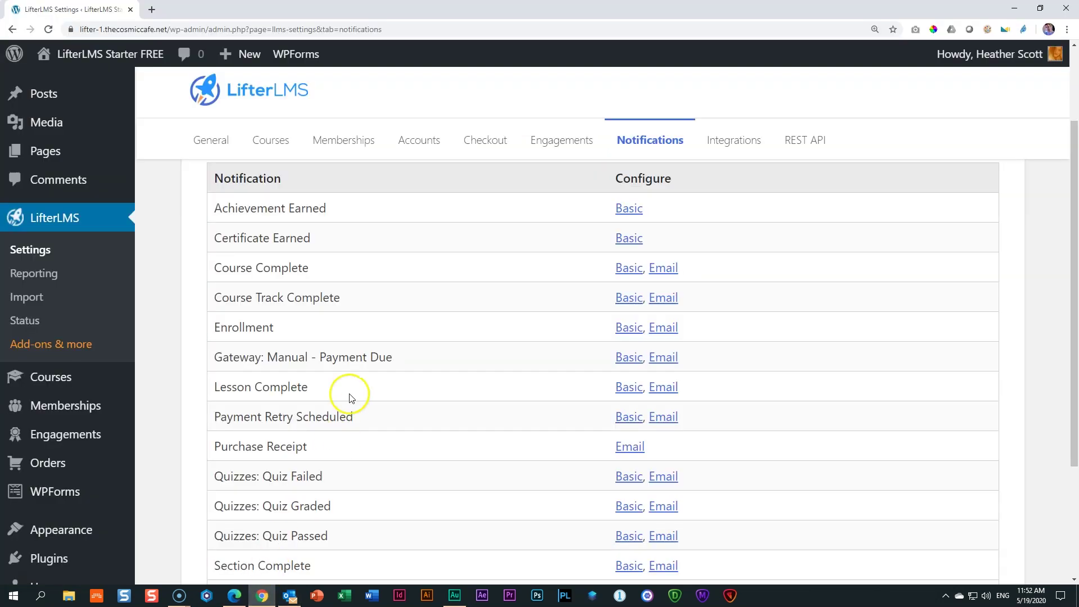
scroll(349, 397, up, 3)
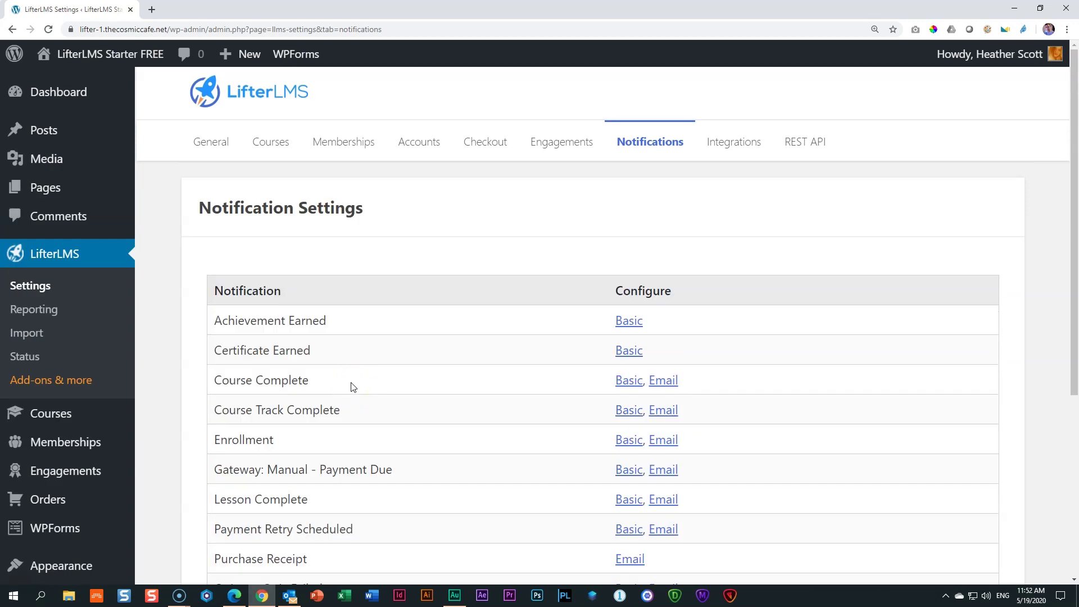
scroll(354, 386, down, 5)
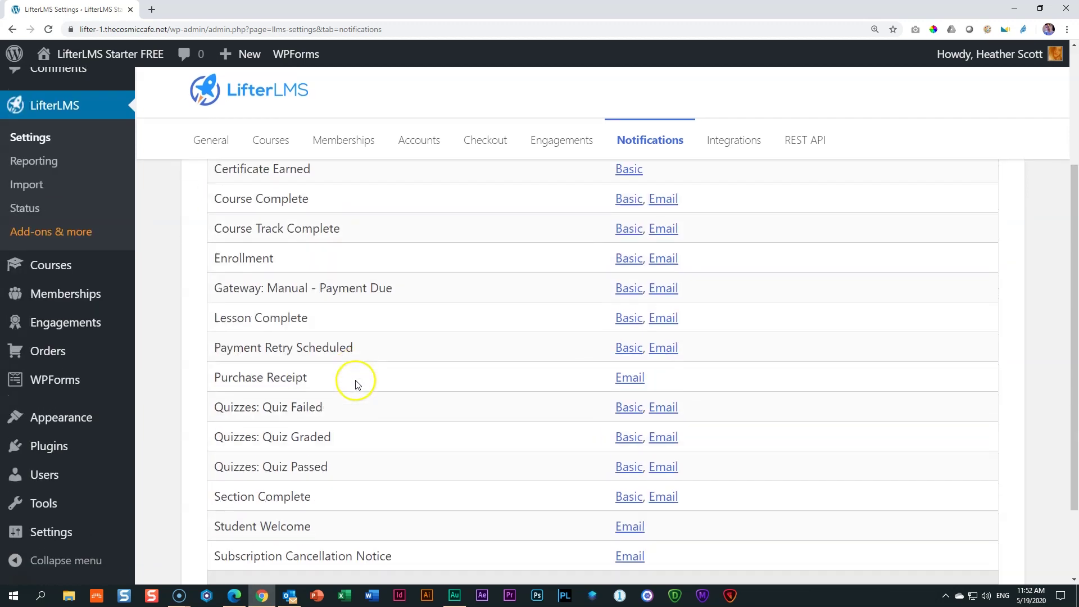
scroll(354, 384, up, 5)
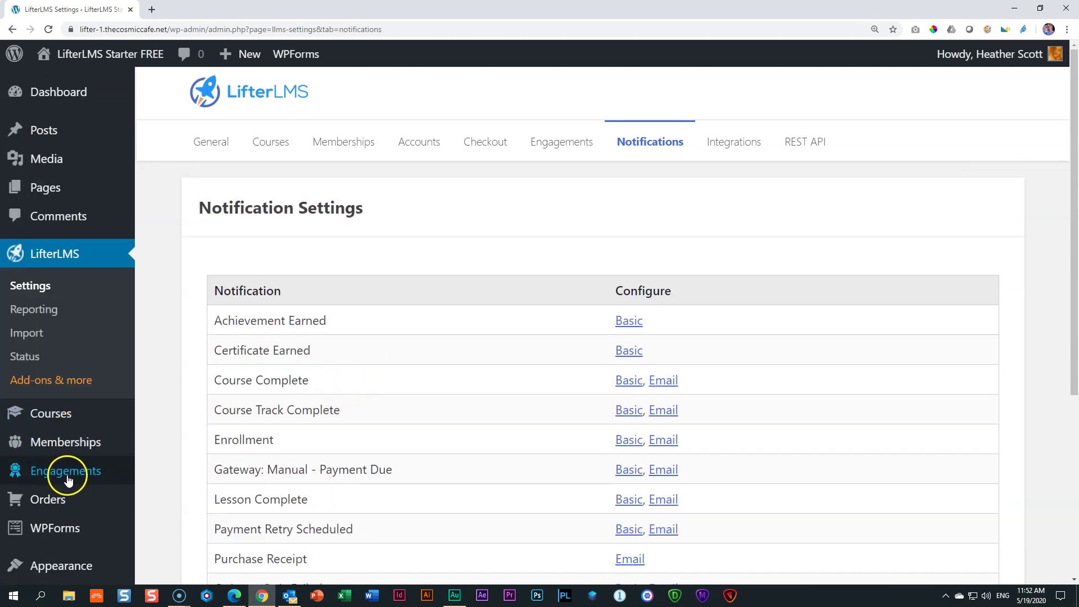
mouse_move(67, 476)
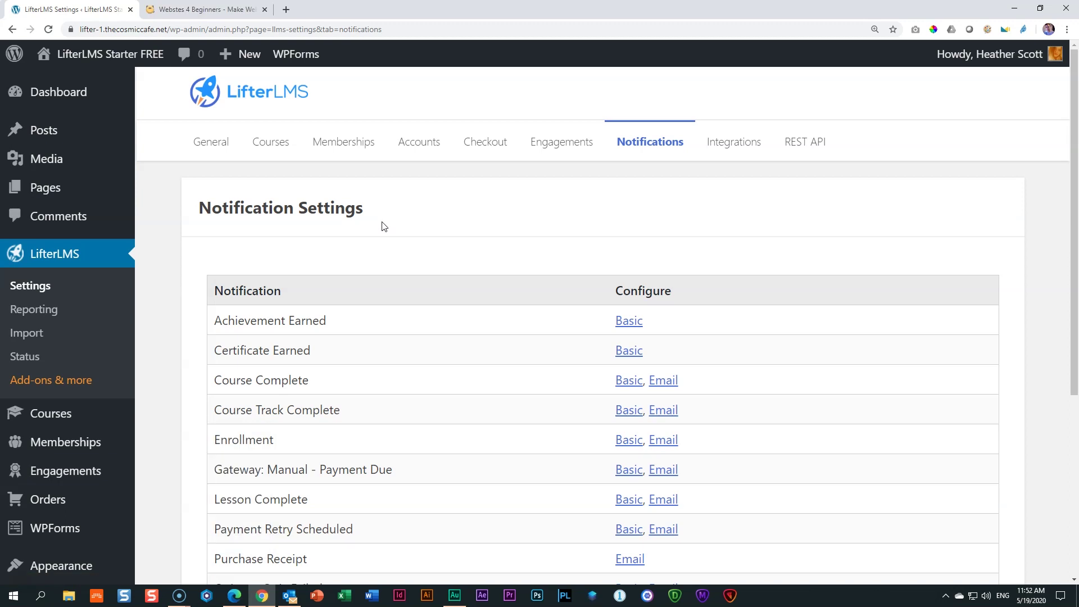
On Websites 4 Beginners, open TUTORIALS > LifterLMS | LMS and scroll to the course video
click(205, 10)
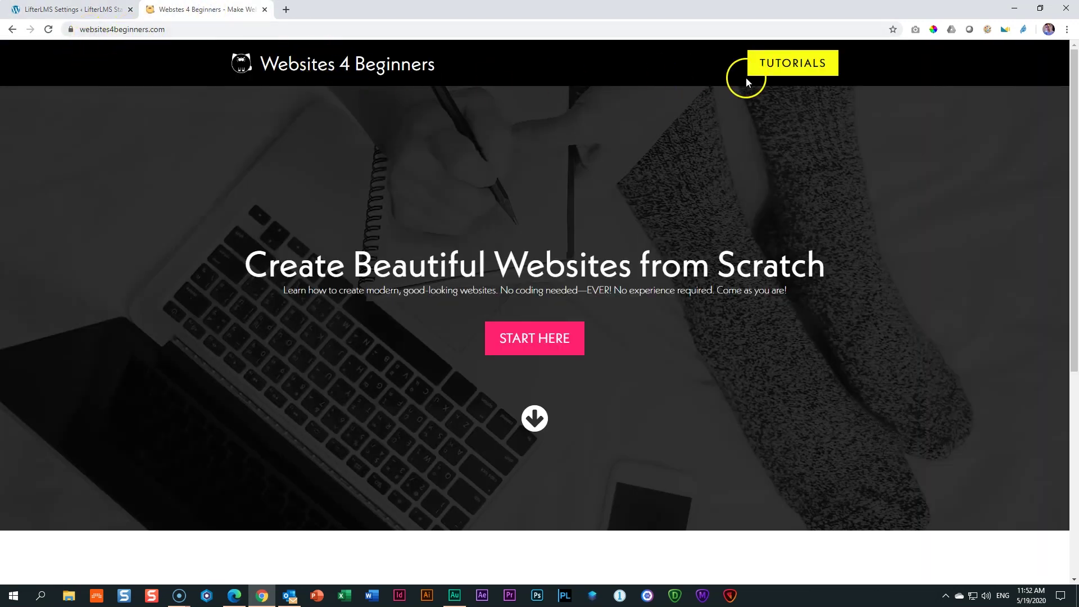
click(809, 65)
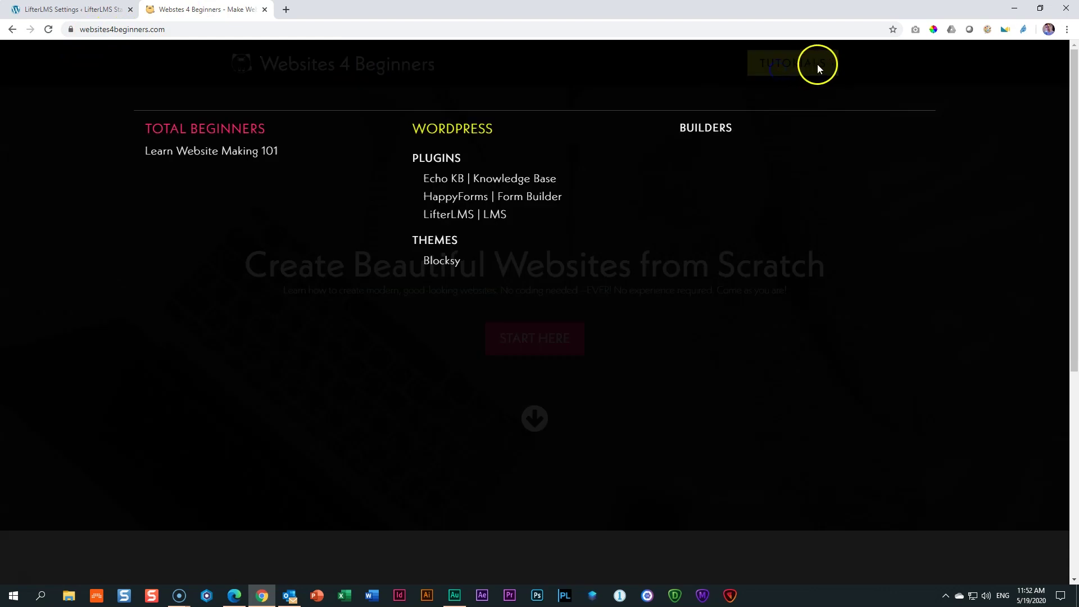
click(452, 220)
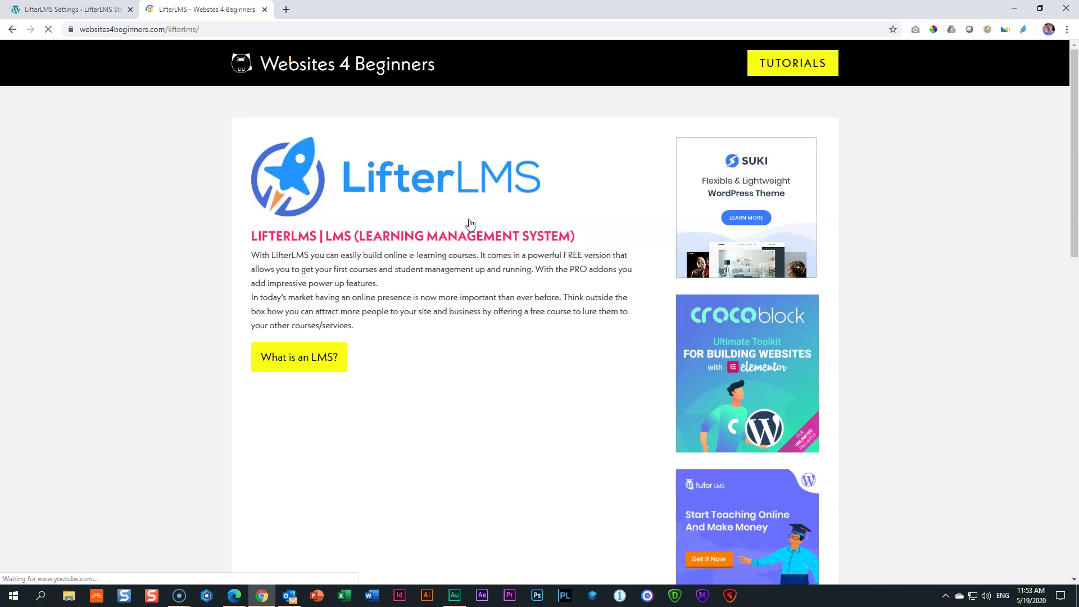
scroll(470, 224, down, 1)
scroll(471, 224, down, 5)
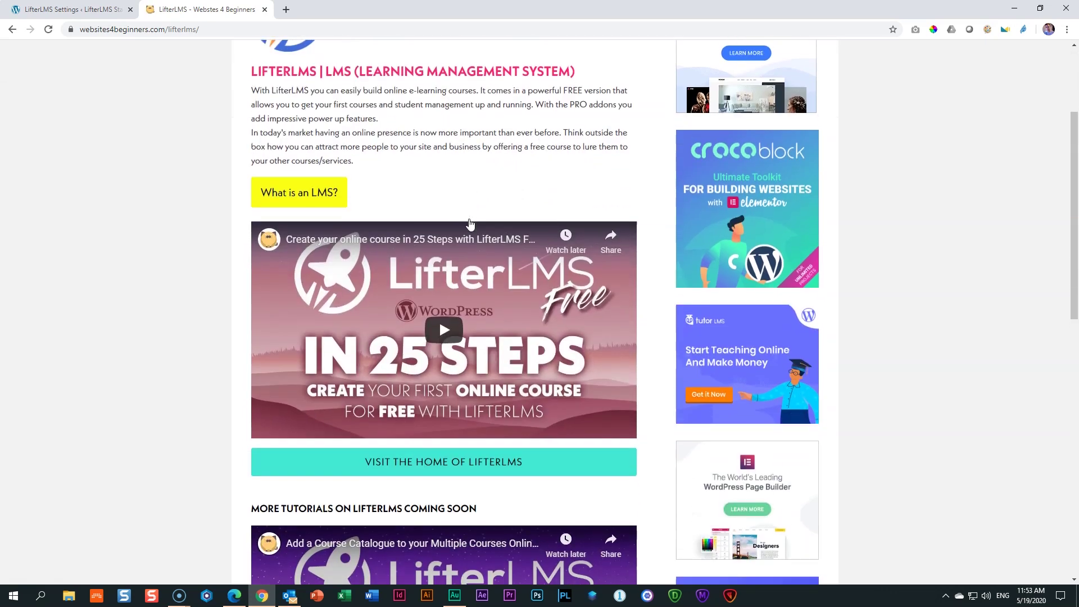